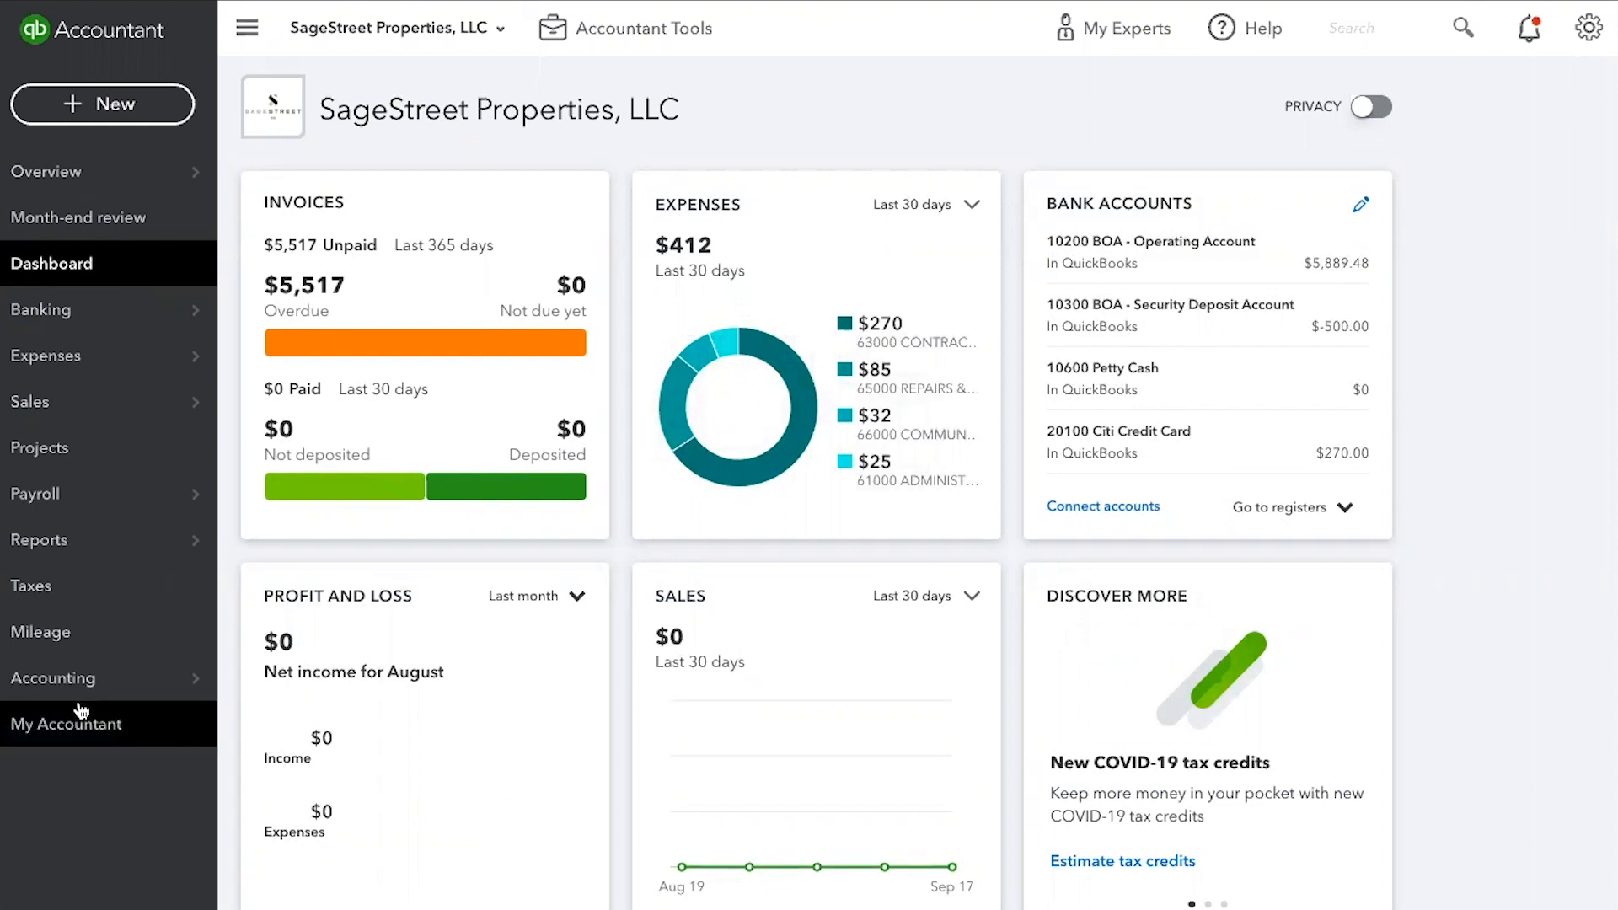
Step: List the company's sales tax returns for the period October 2019 to June 2020
{"action": "left_click", "coordinate": [41, 604]}
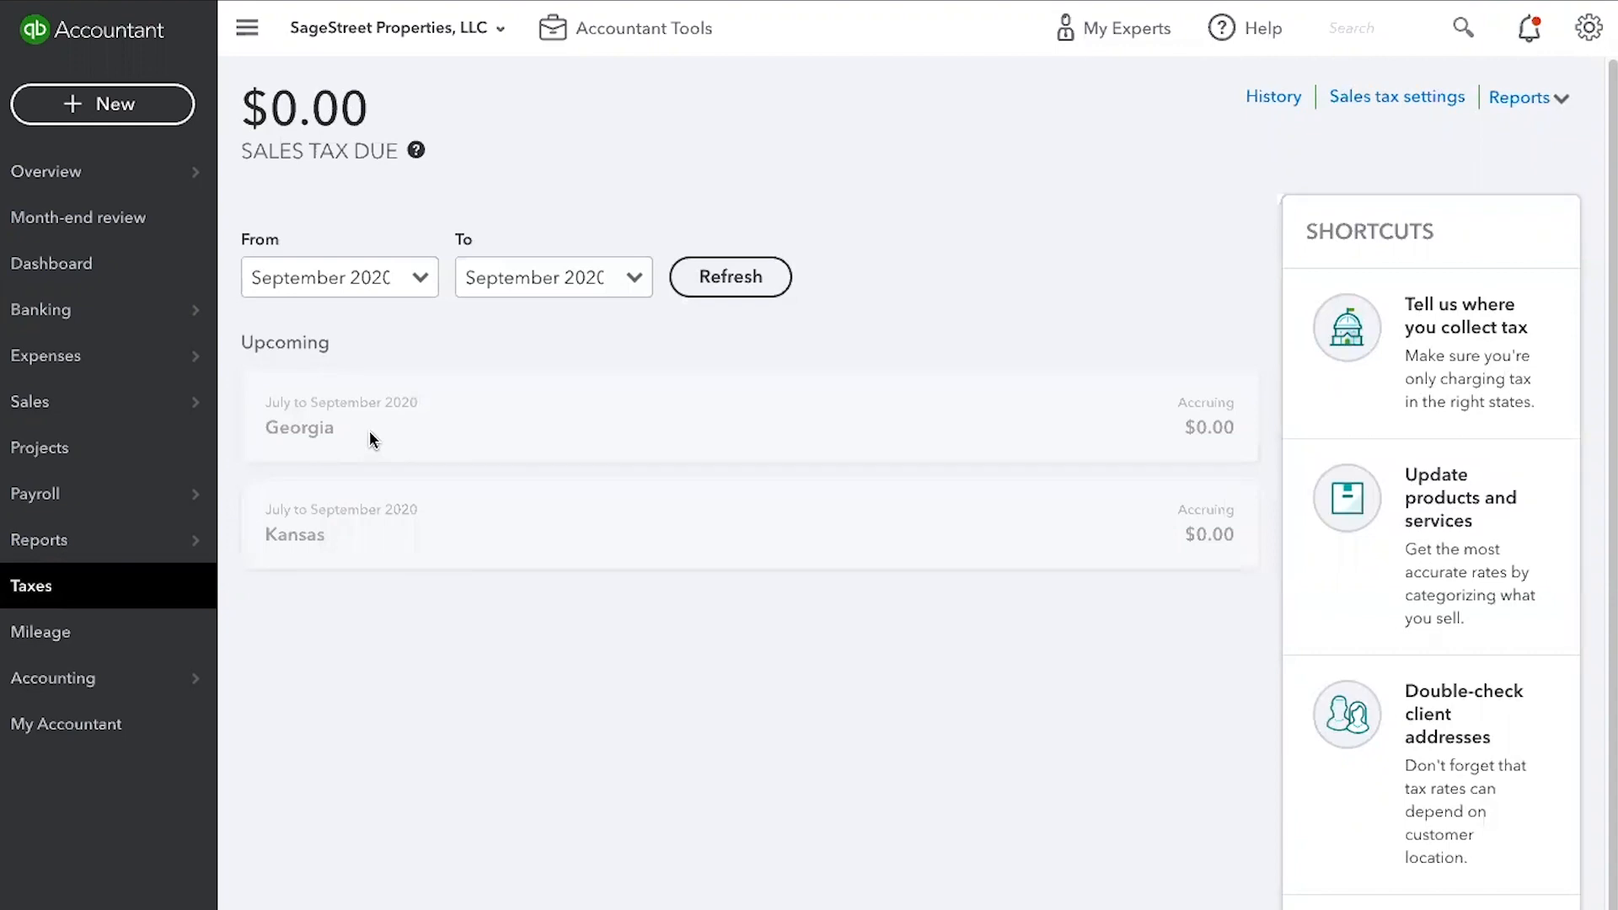
{"action": "left_click", "coordinate": [429, 281]}
{"action": "left_click", "coordinate": [363, 319]}
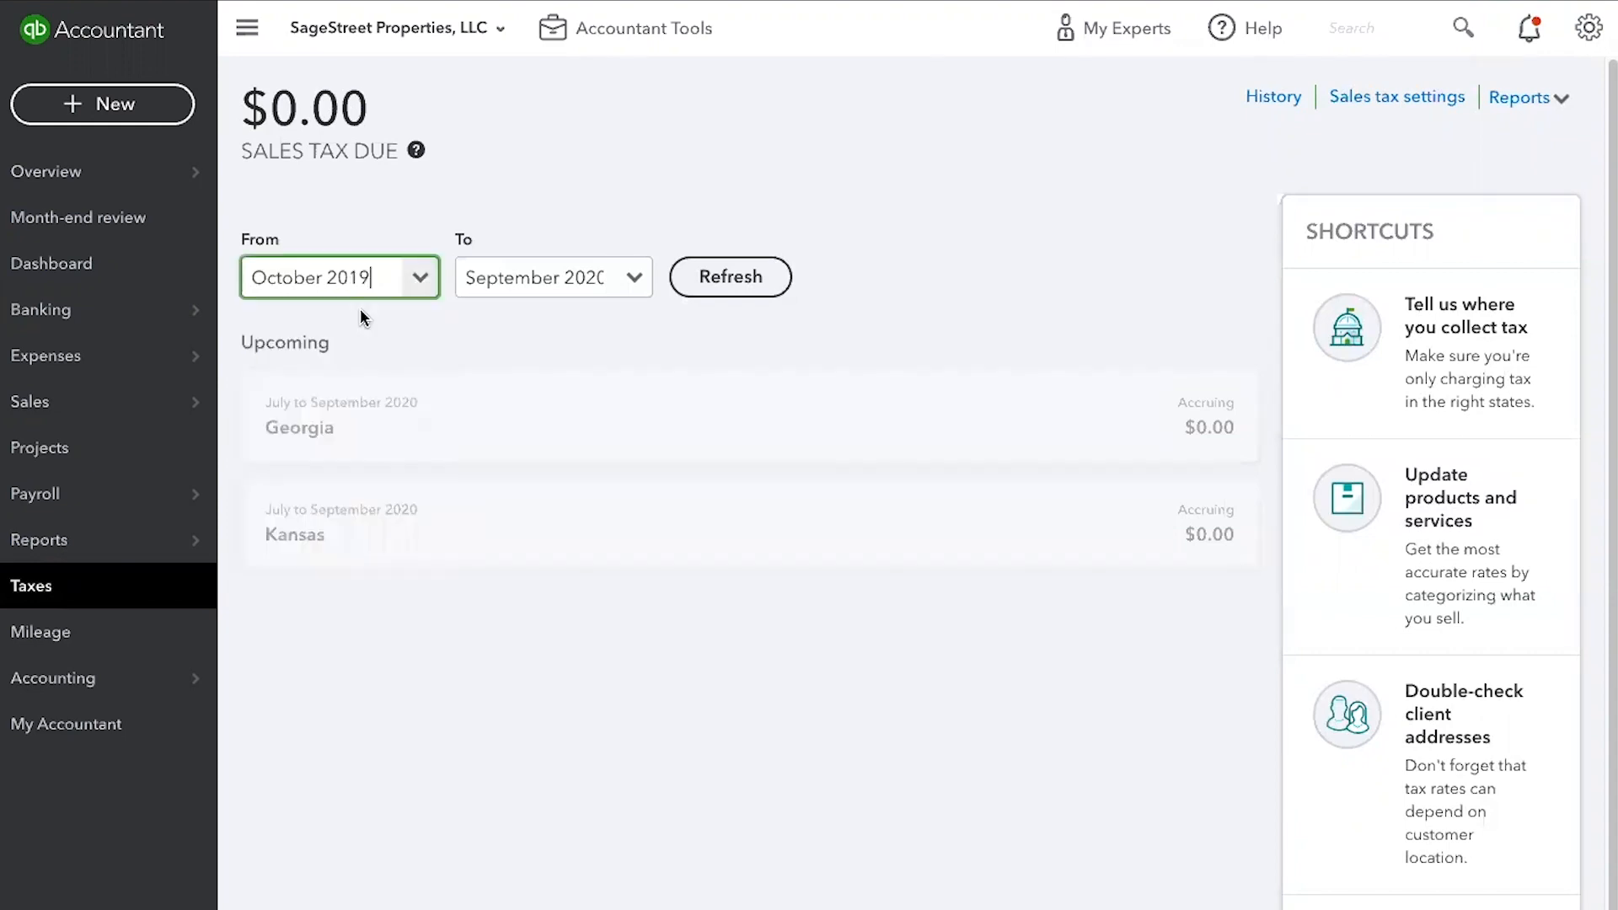
{"action": "left_click", "coordinate": [636, 280]}
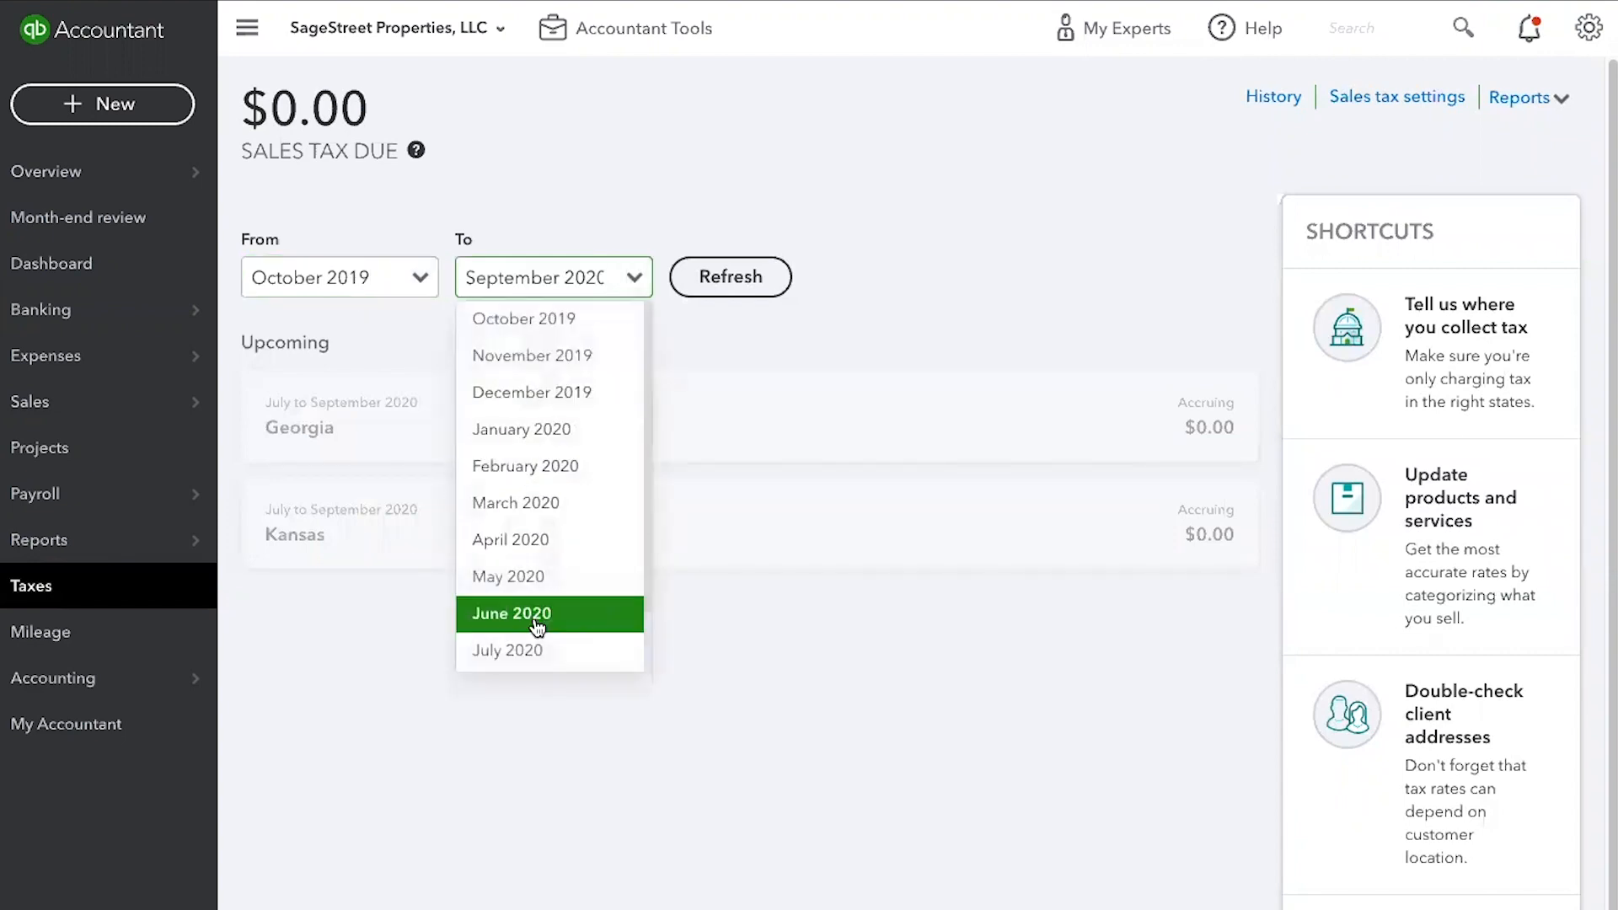
{"action": "left_click", "coordinate": [537, 624]}
{"action": "left_click", "coordinate": [730, 277]}
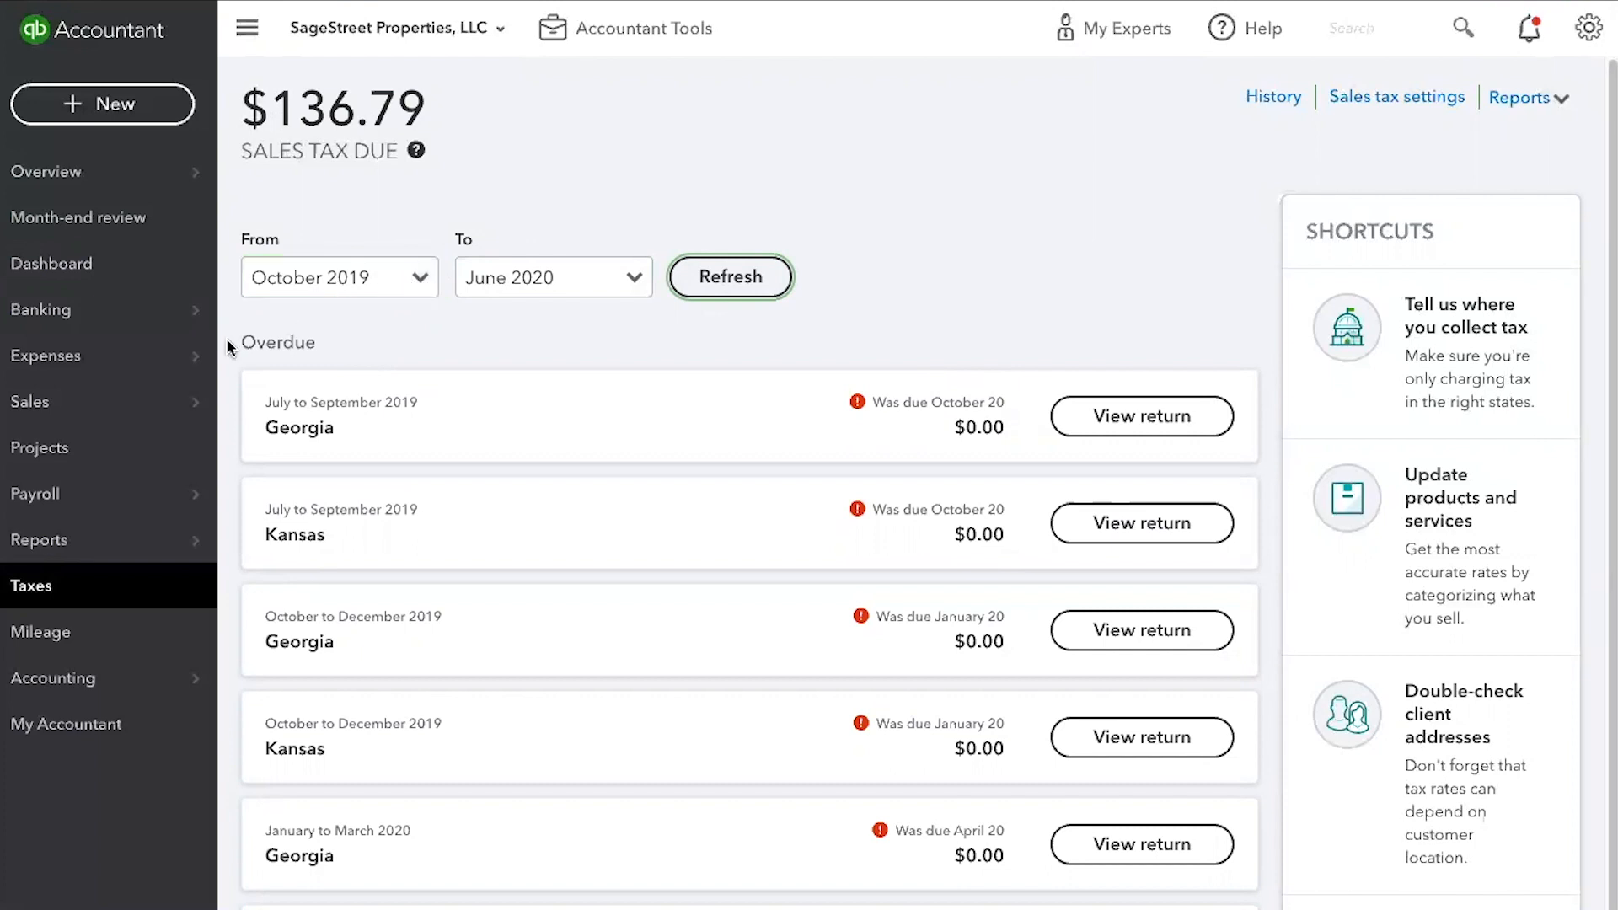
Step: Open invoice 1247 from the sales invoices list to review it
{"action": "mouse_move", "coordinate": [50, 404]}
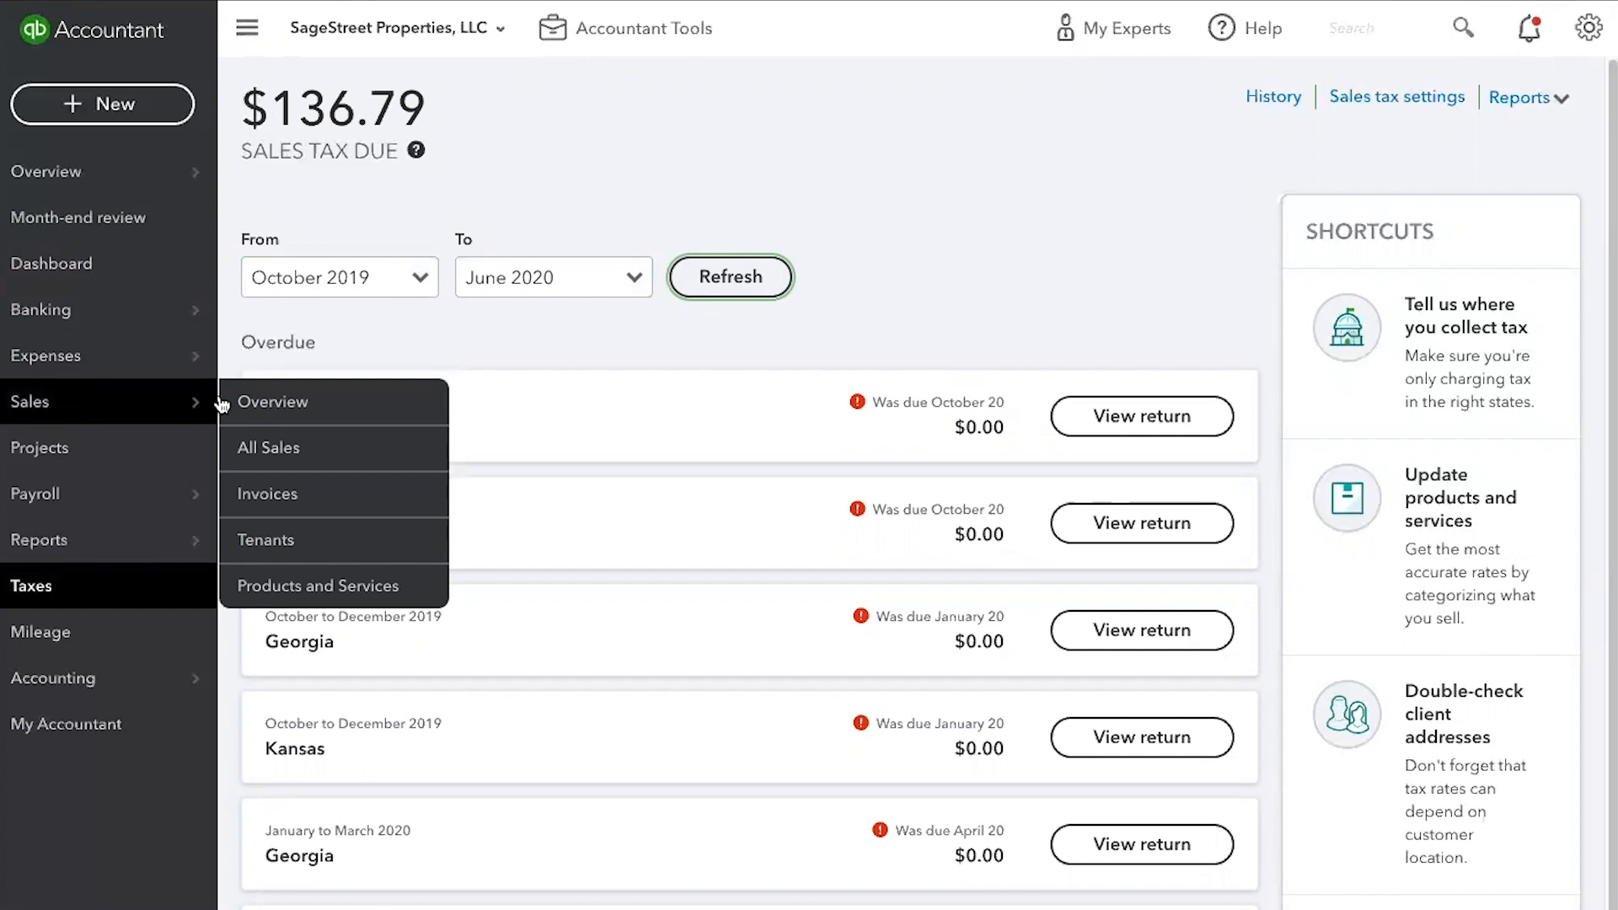
{"action": "left_click", "coordinate": [275, 500]}
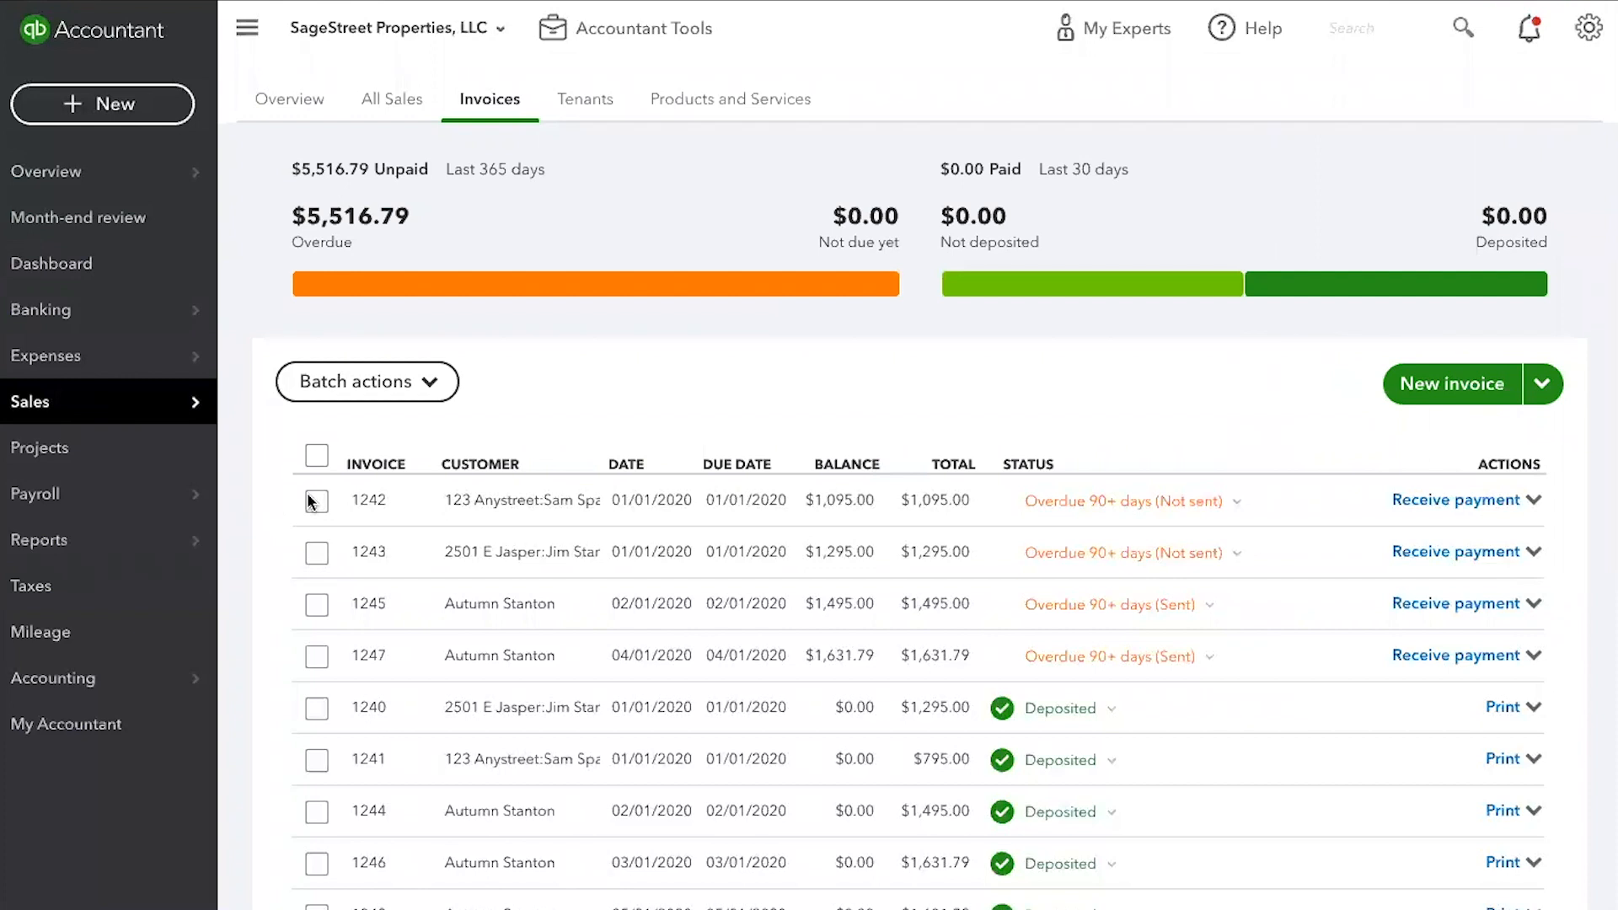
{"action": "left_click", "coordinate": [725, 661]}
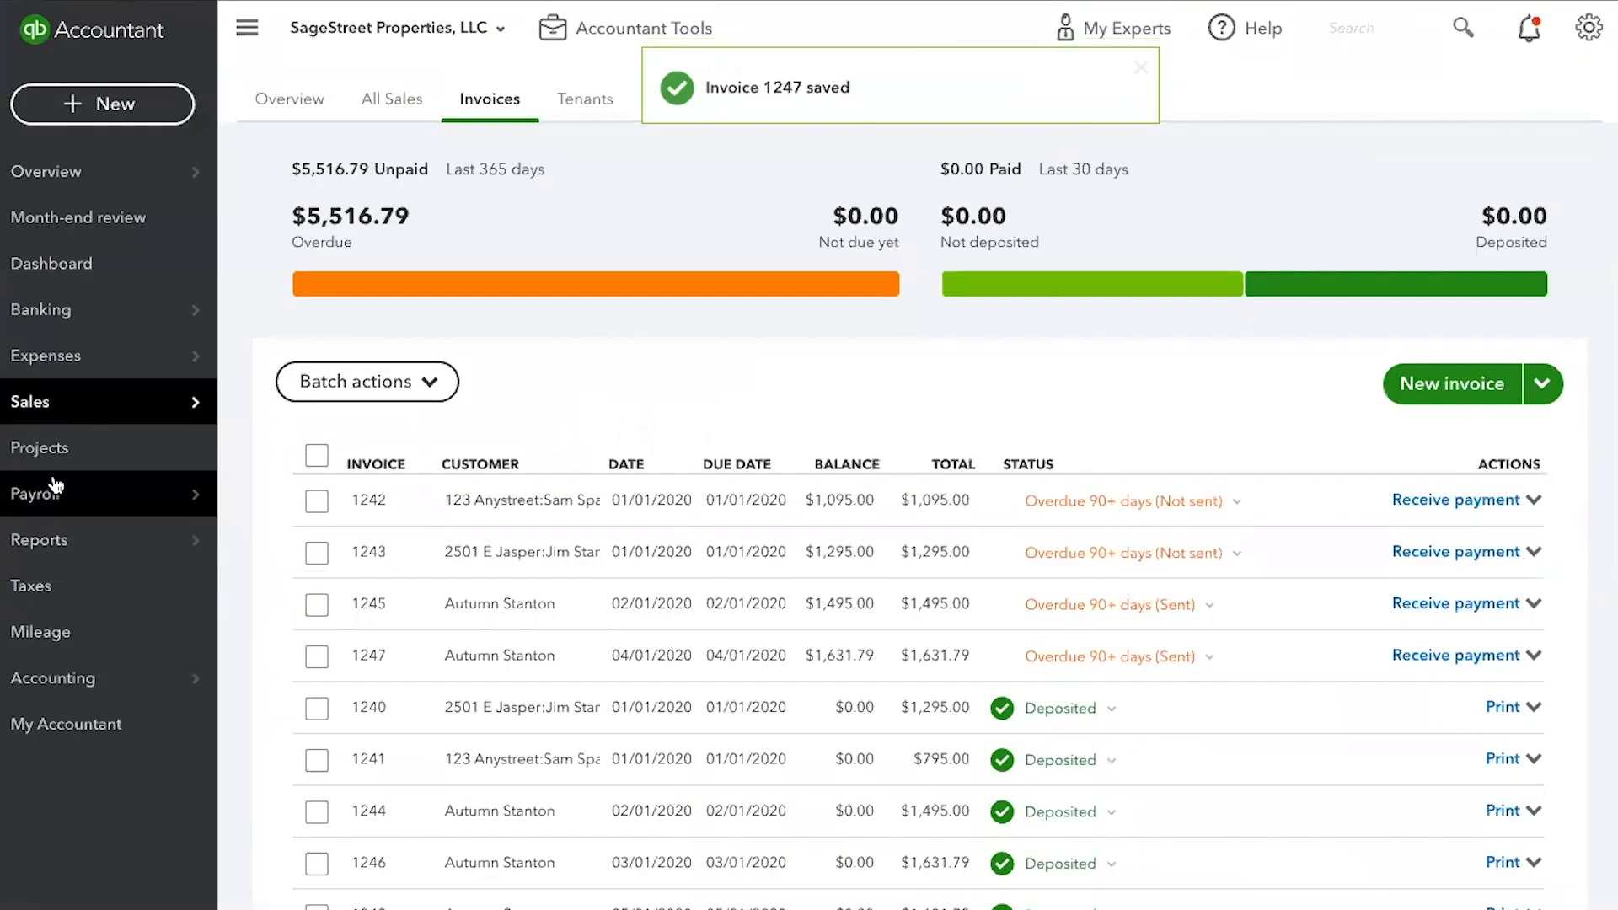
Step: Go back to the sales tax overview and refresh it for the period April 2020 to April 2020
{"action": "left_click", "coordinate": [38, 587]}
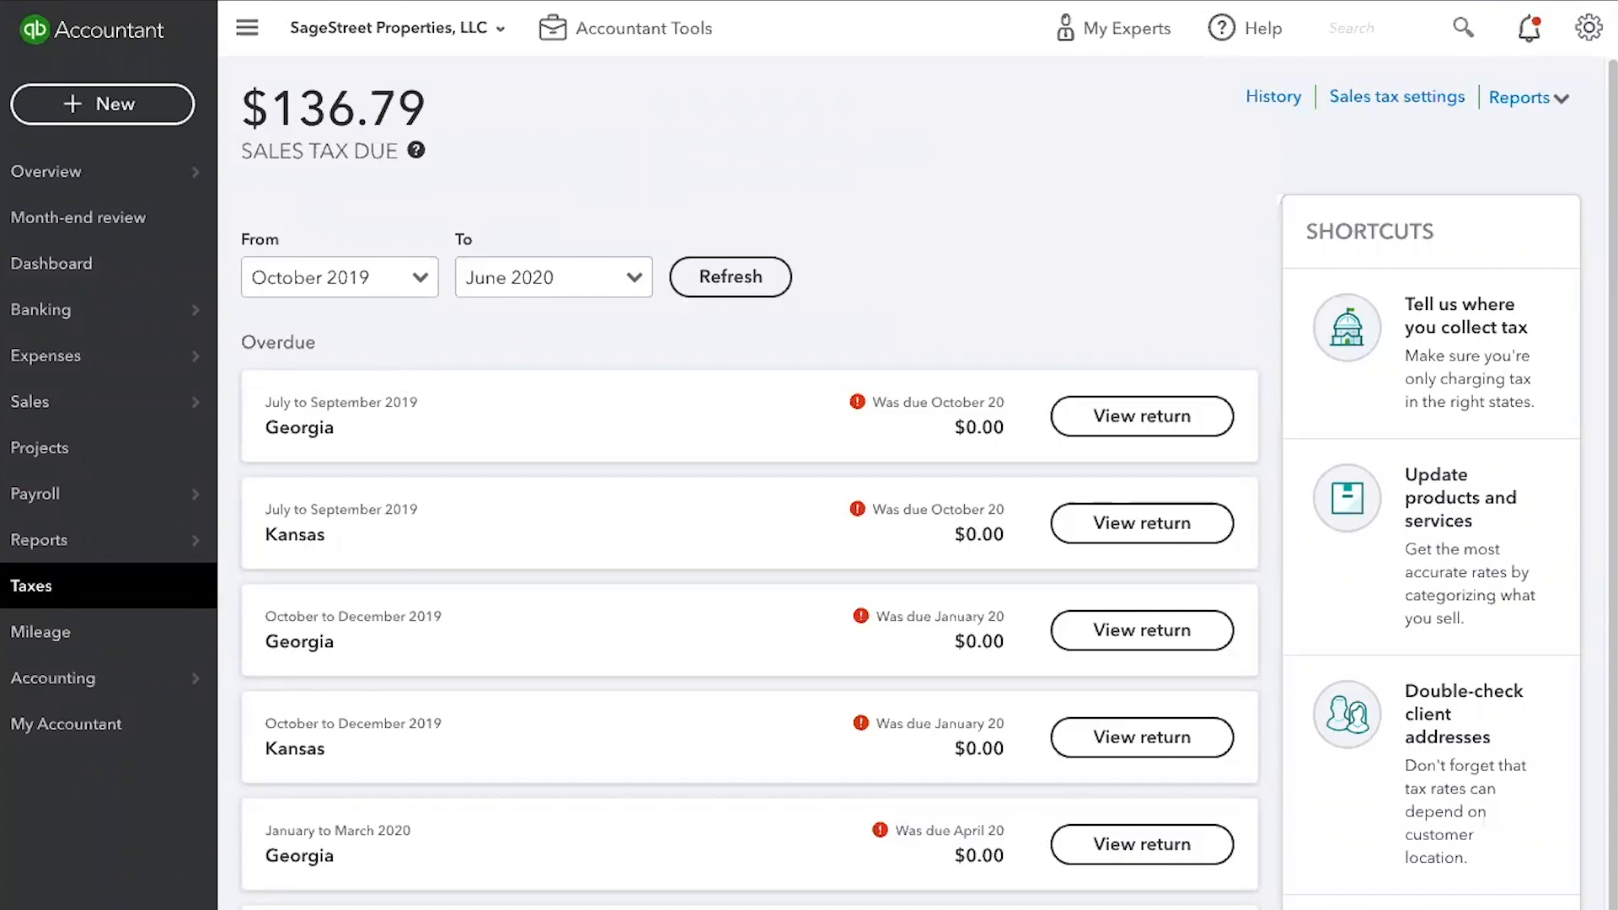
{"action": "left_click", "coordinate": [419, 277]}
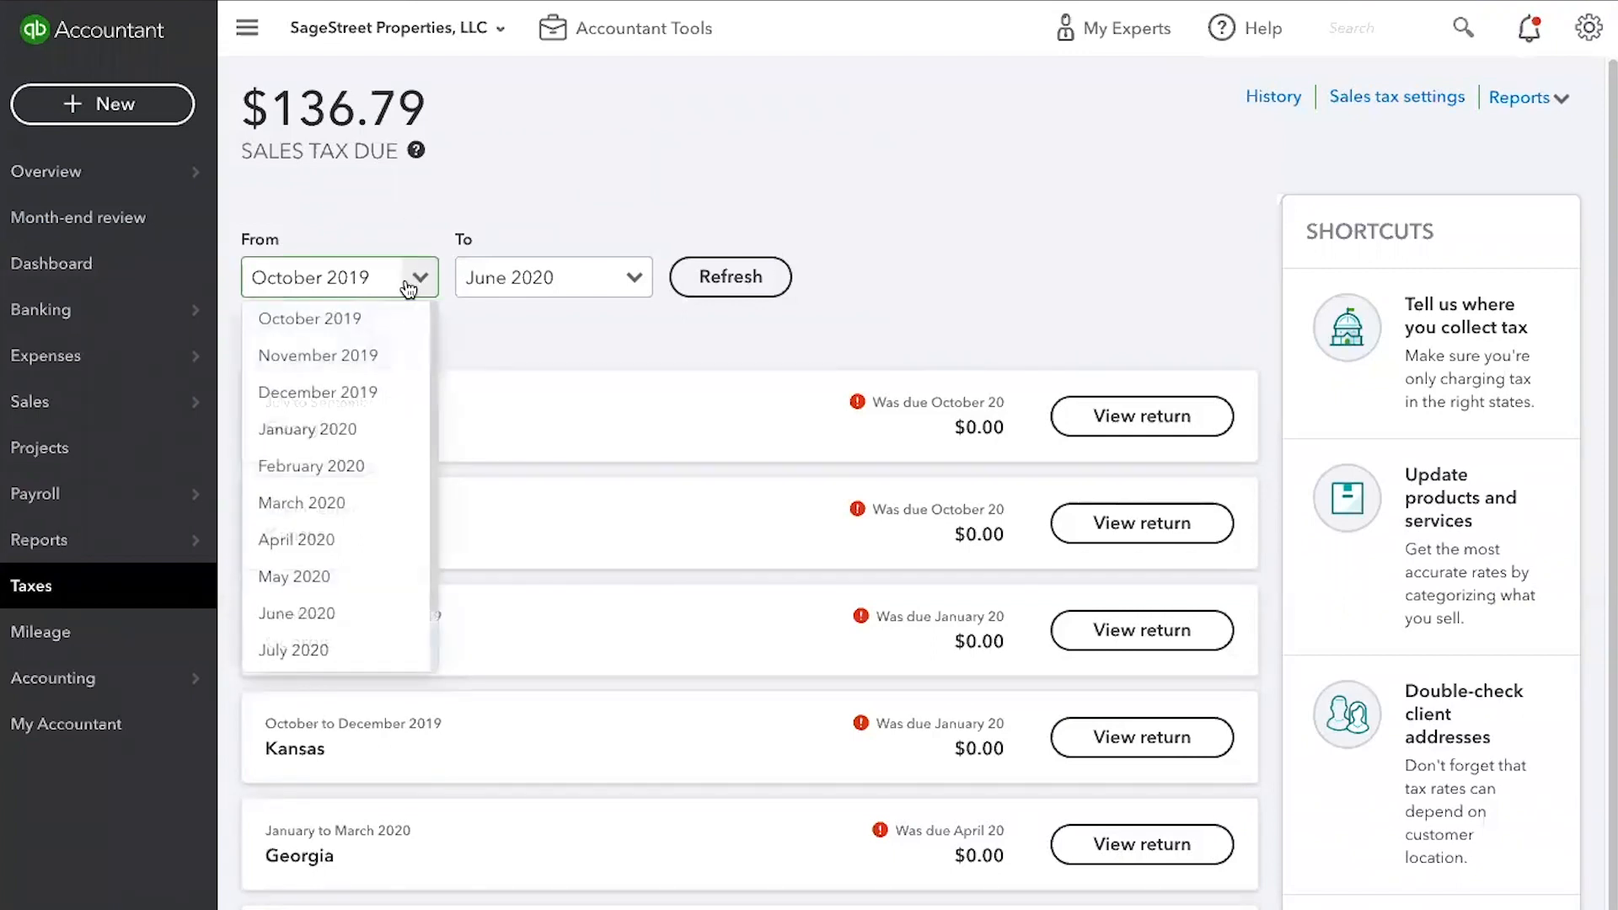
{"action": "left_click", "coordinate": [335, 537]}
{"action": "left_click", "coordinate": [632, 277]}
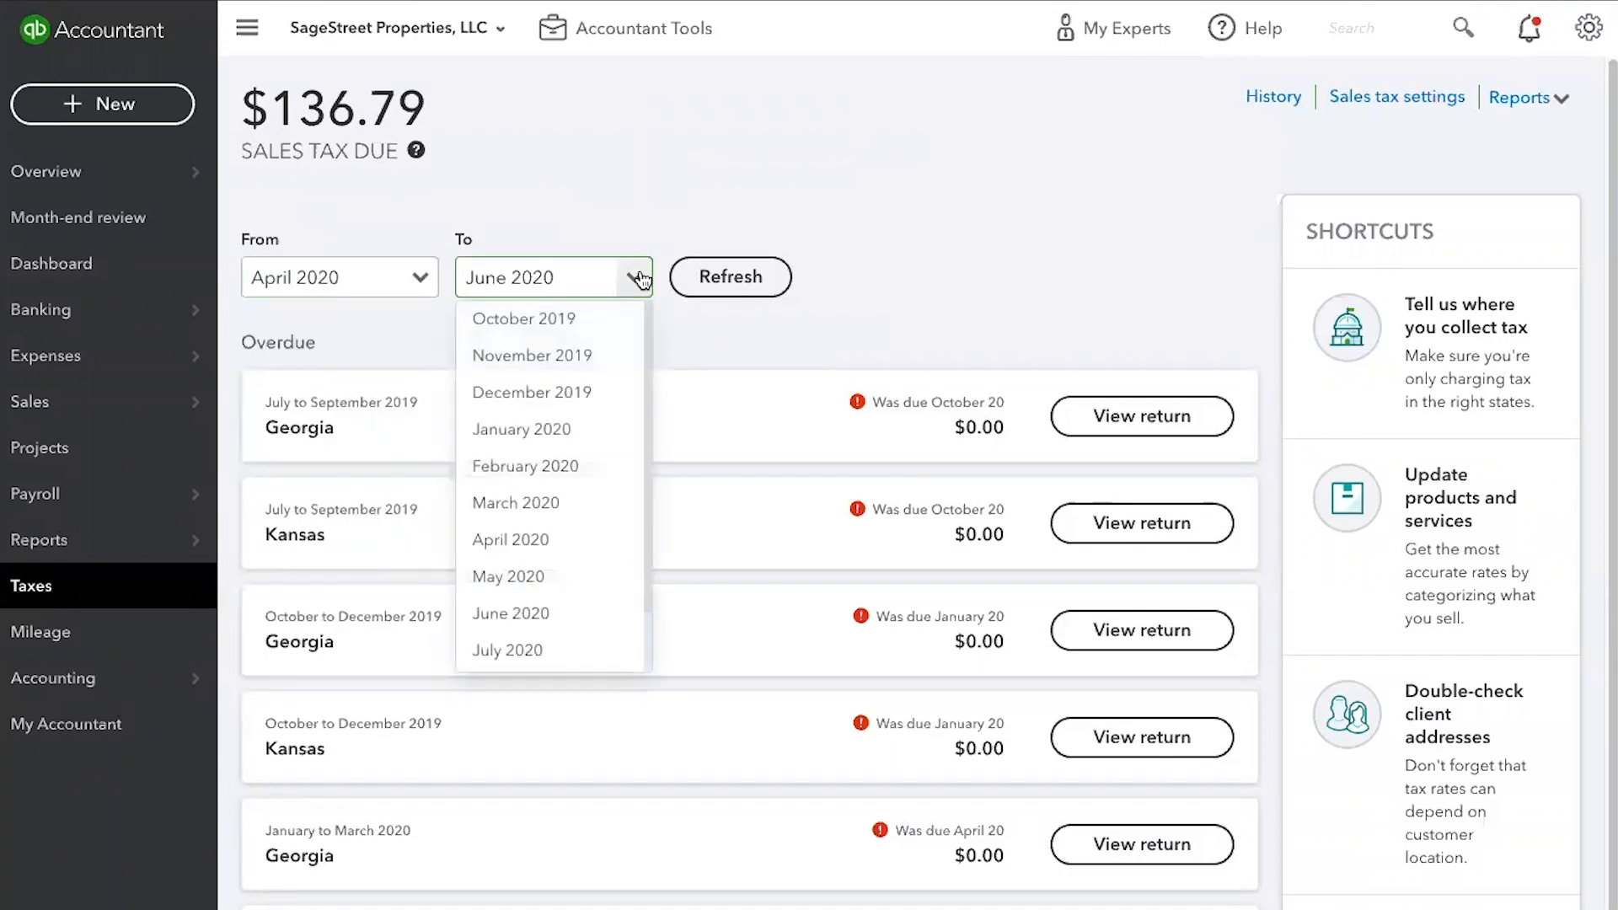
{"action": "left_click", "coordinate": [540, 540]}
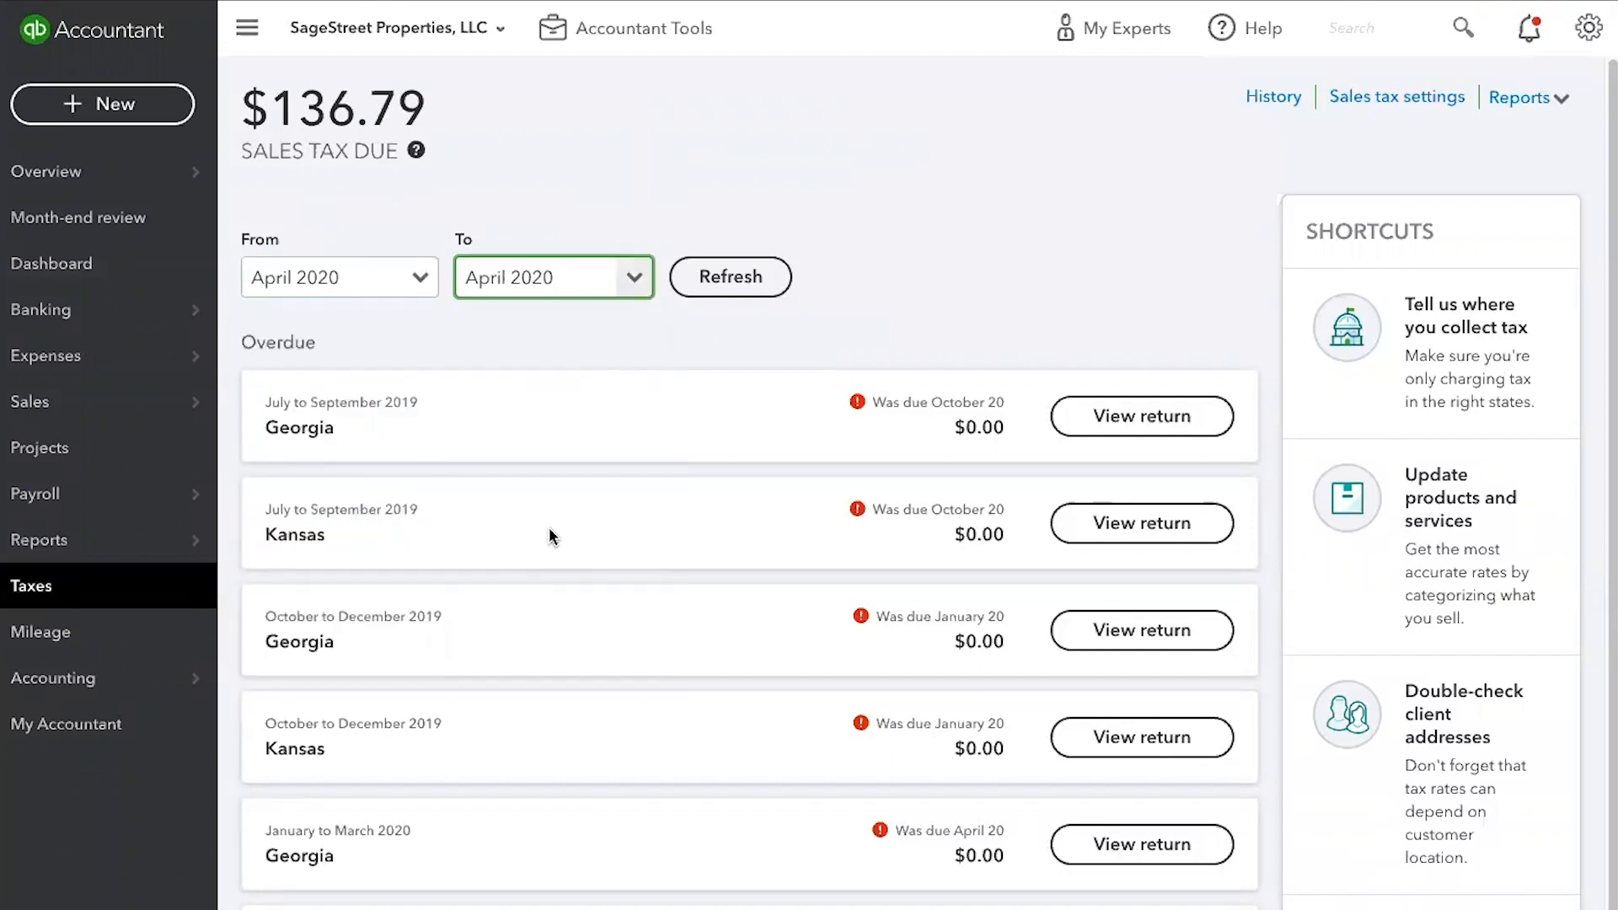
{"action": "left_click", "coordinate": [718, 285]}
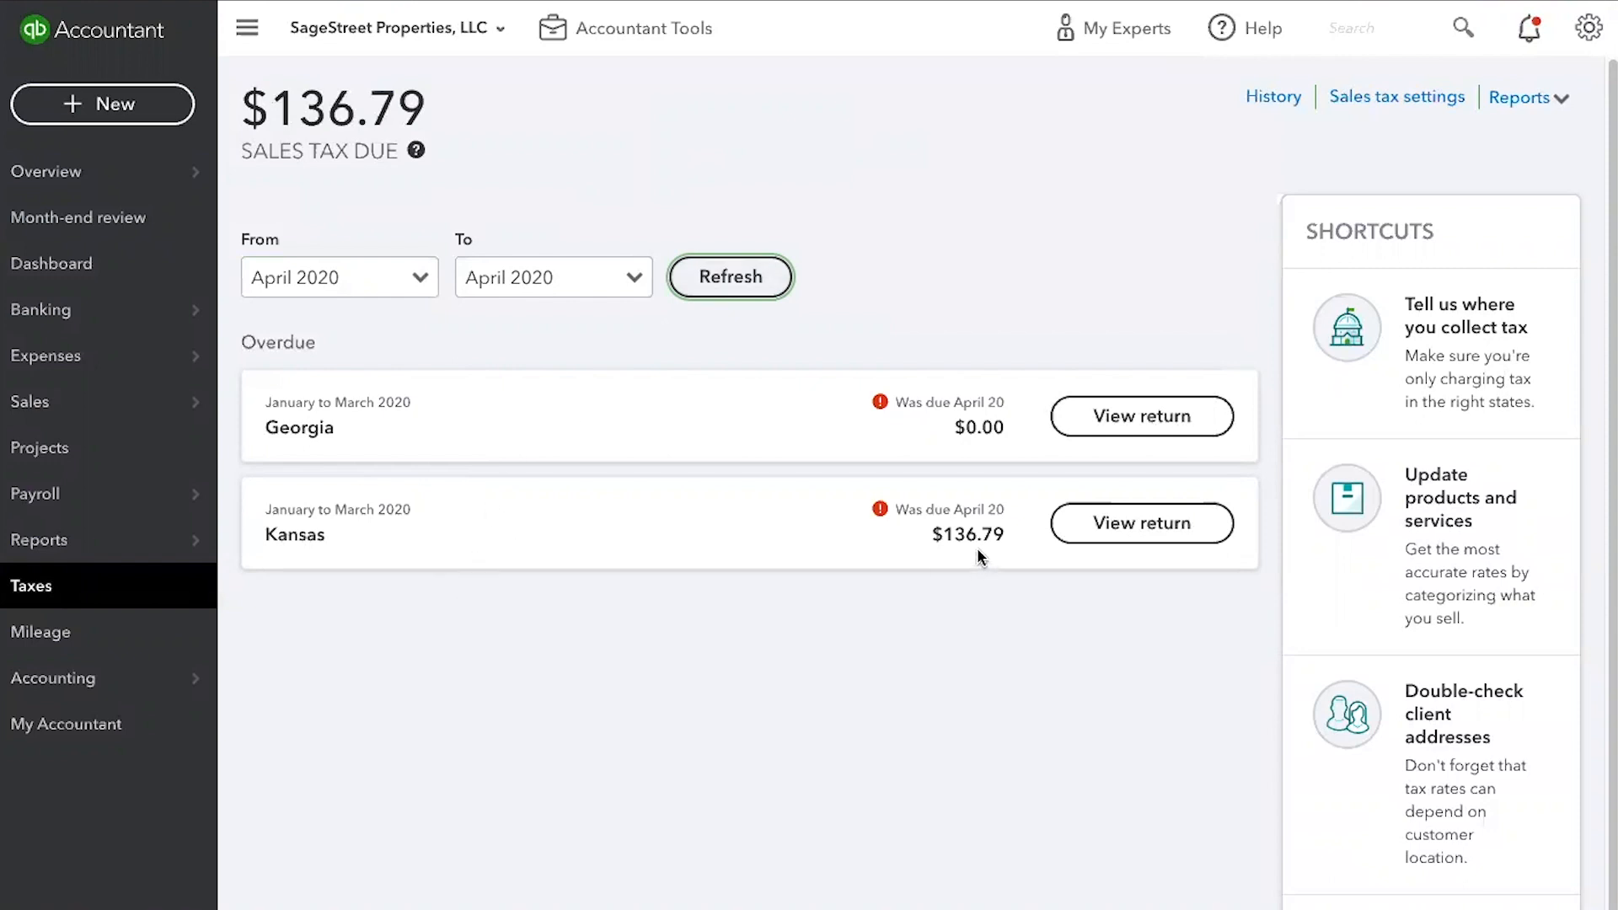
Step: Open the Kansas return for January to March 2020 and view its adjustment form without adding an adjustment
{"action": "left_click", "coordinate": [1106, 534]}
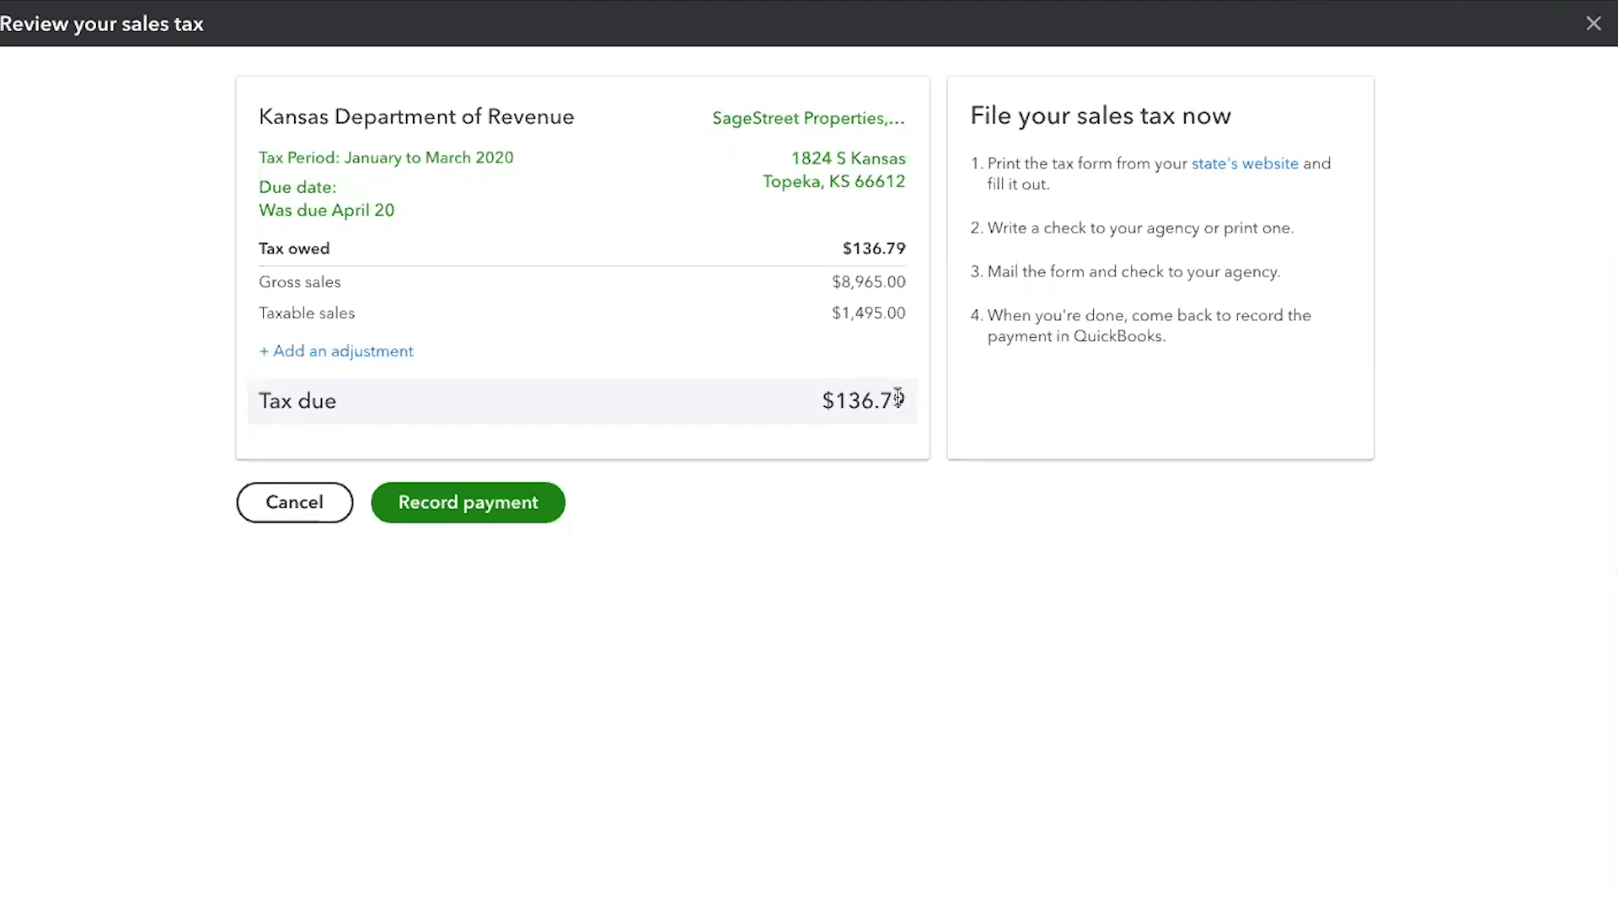
{"action": "left_click", "coordinate": [380, 352]}
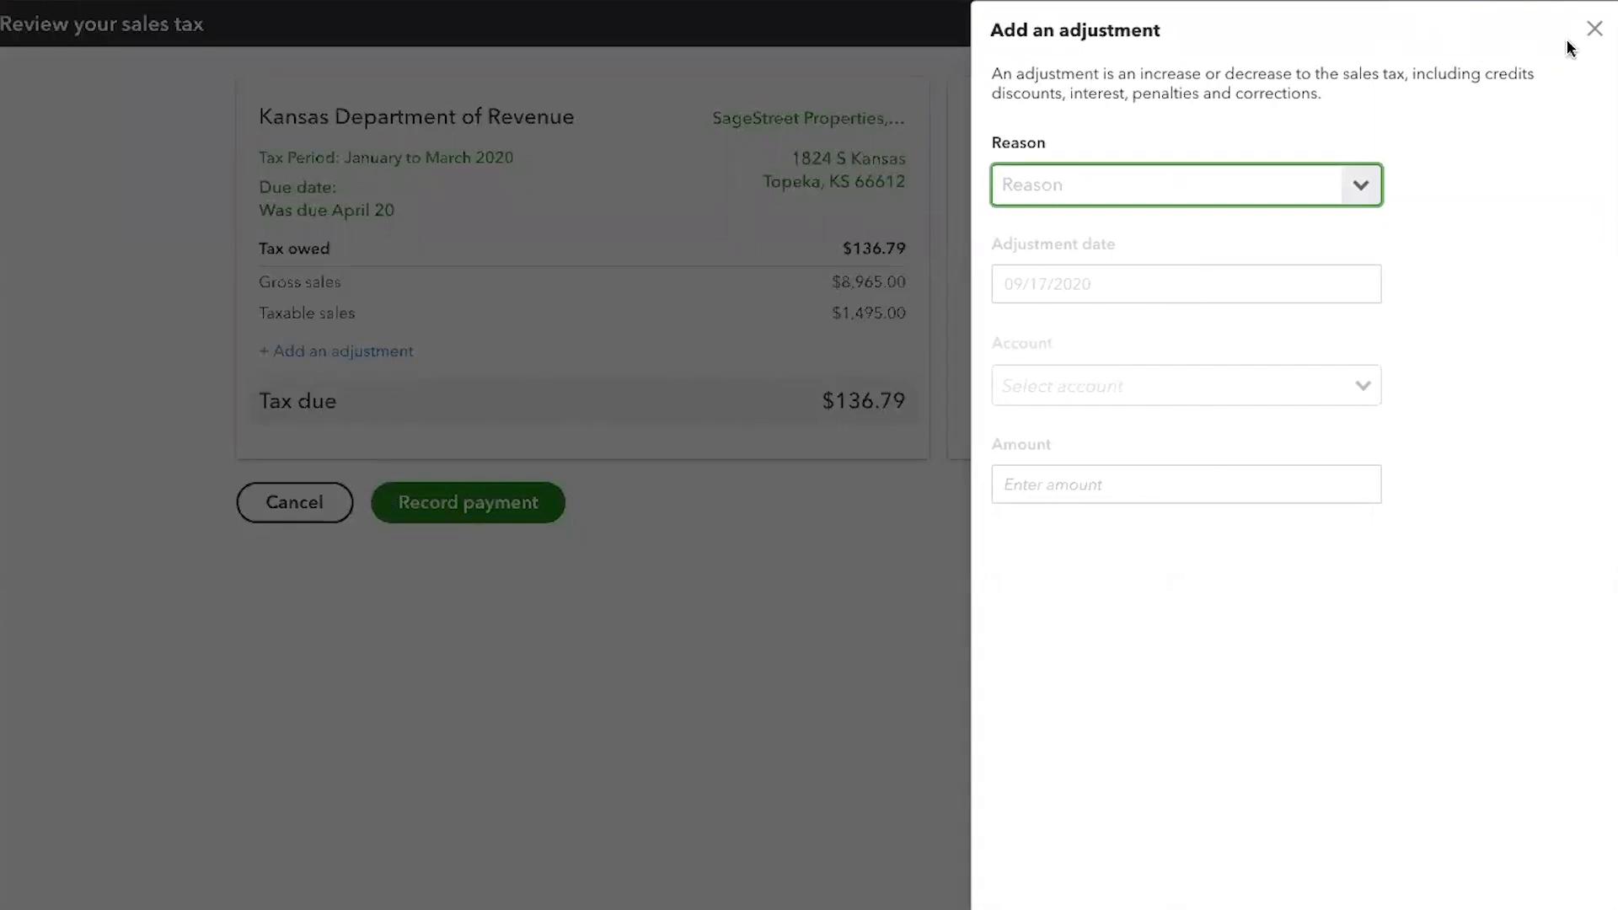
{"action": "left_click", "coordinate": [1595, 29]}
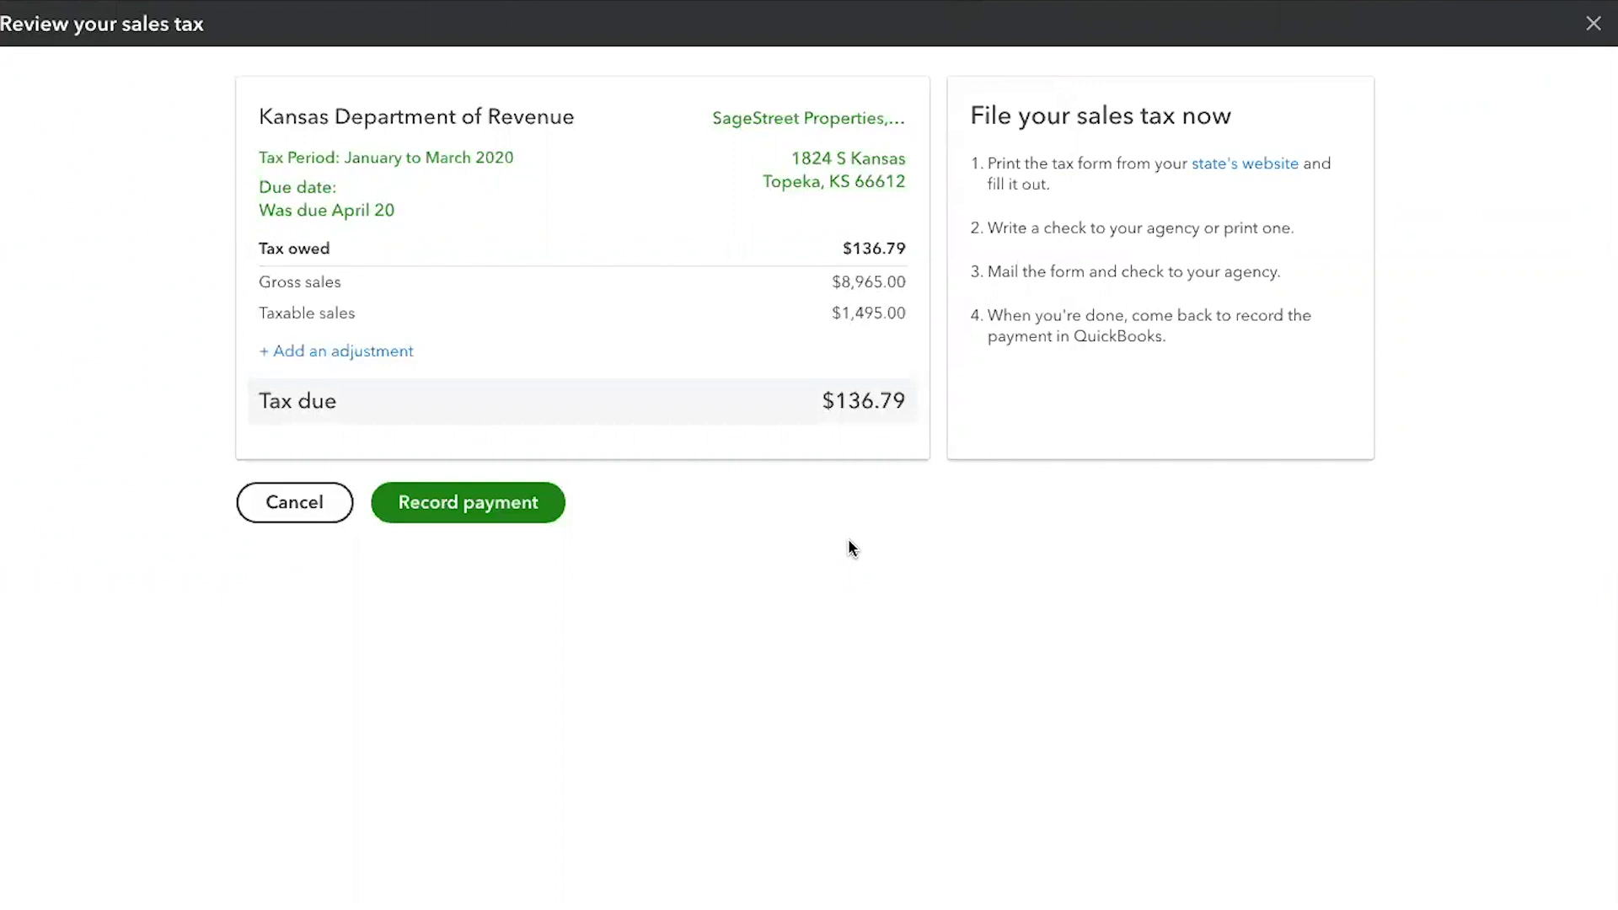
Step: Record the Kansas sales tax payment with date 09/17/2020 from the 10200 BOA - Operating Account
{"action": "left_click", "coordinate": [455, 514]}
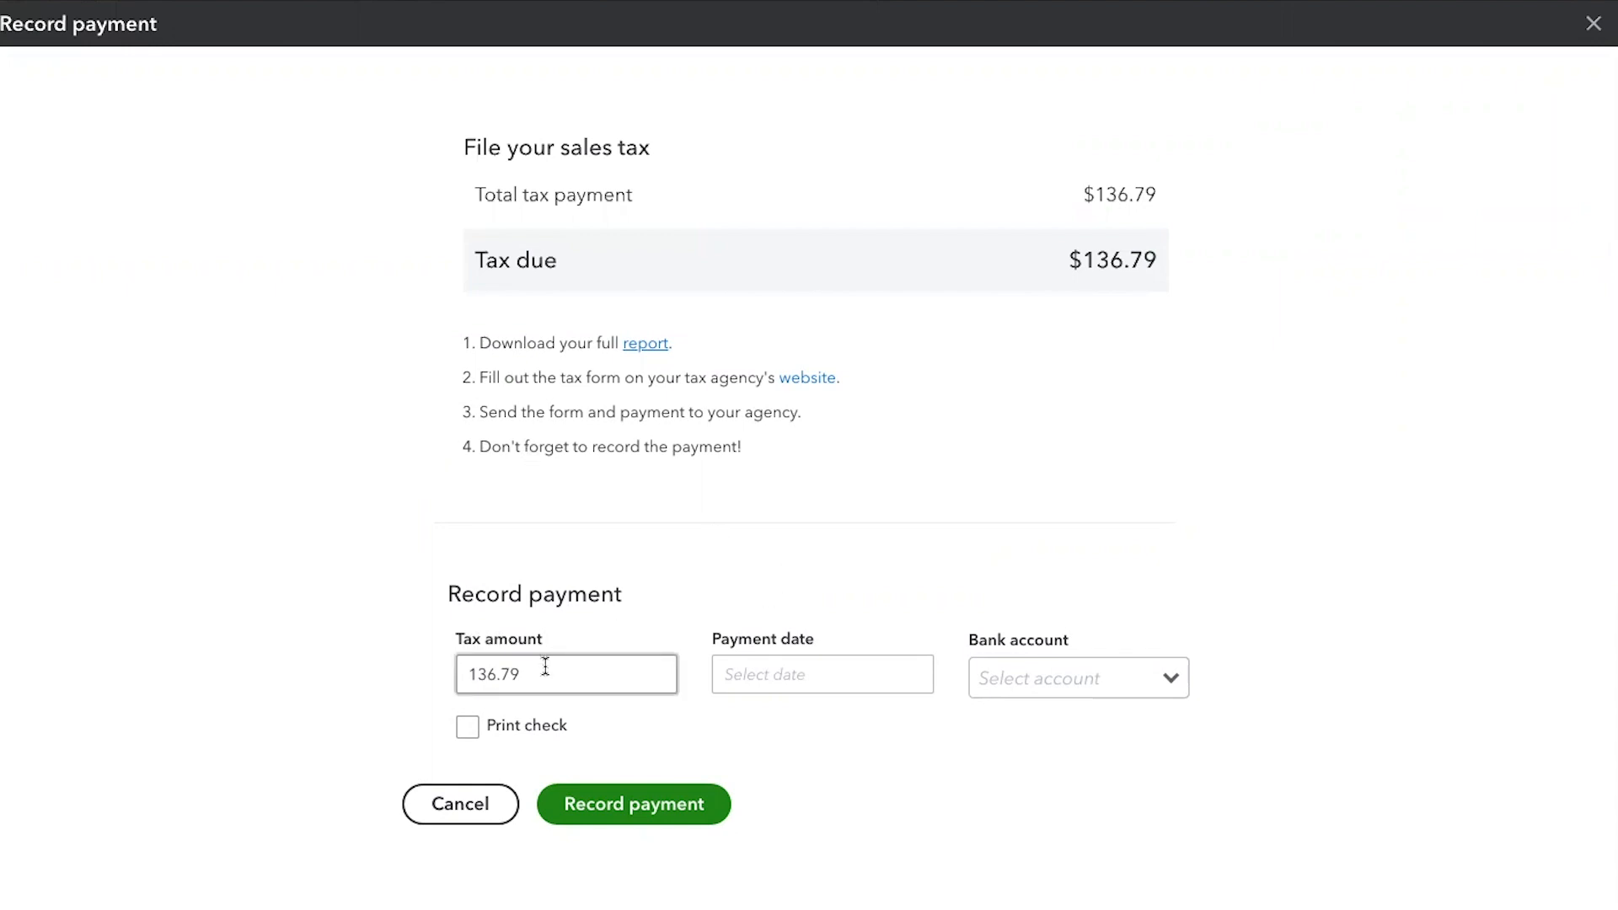
{"action": "left_click", "coordinate": [762, 675]}
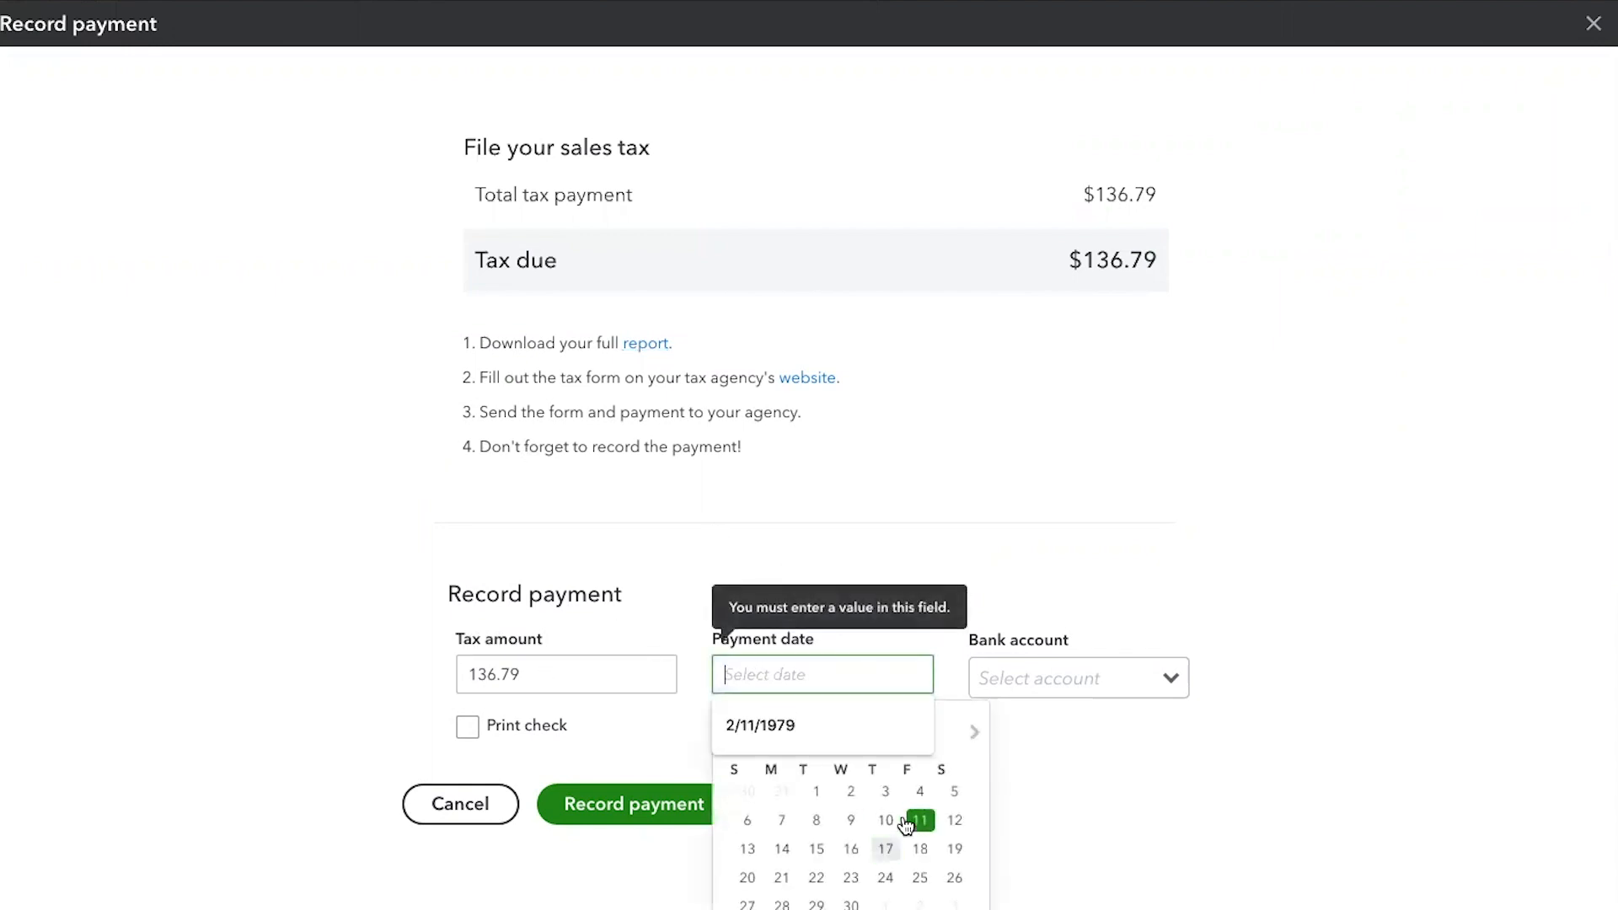
{"action": "left_click", "coordinate": [887, 850]}
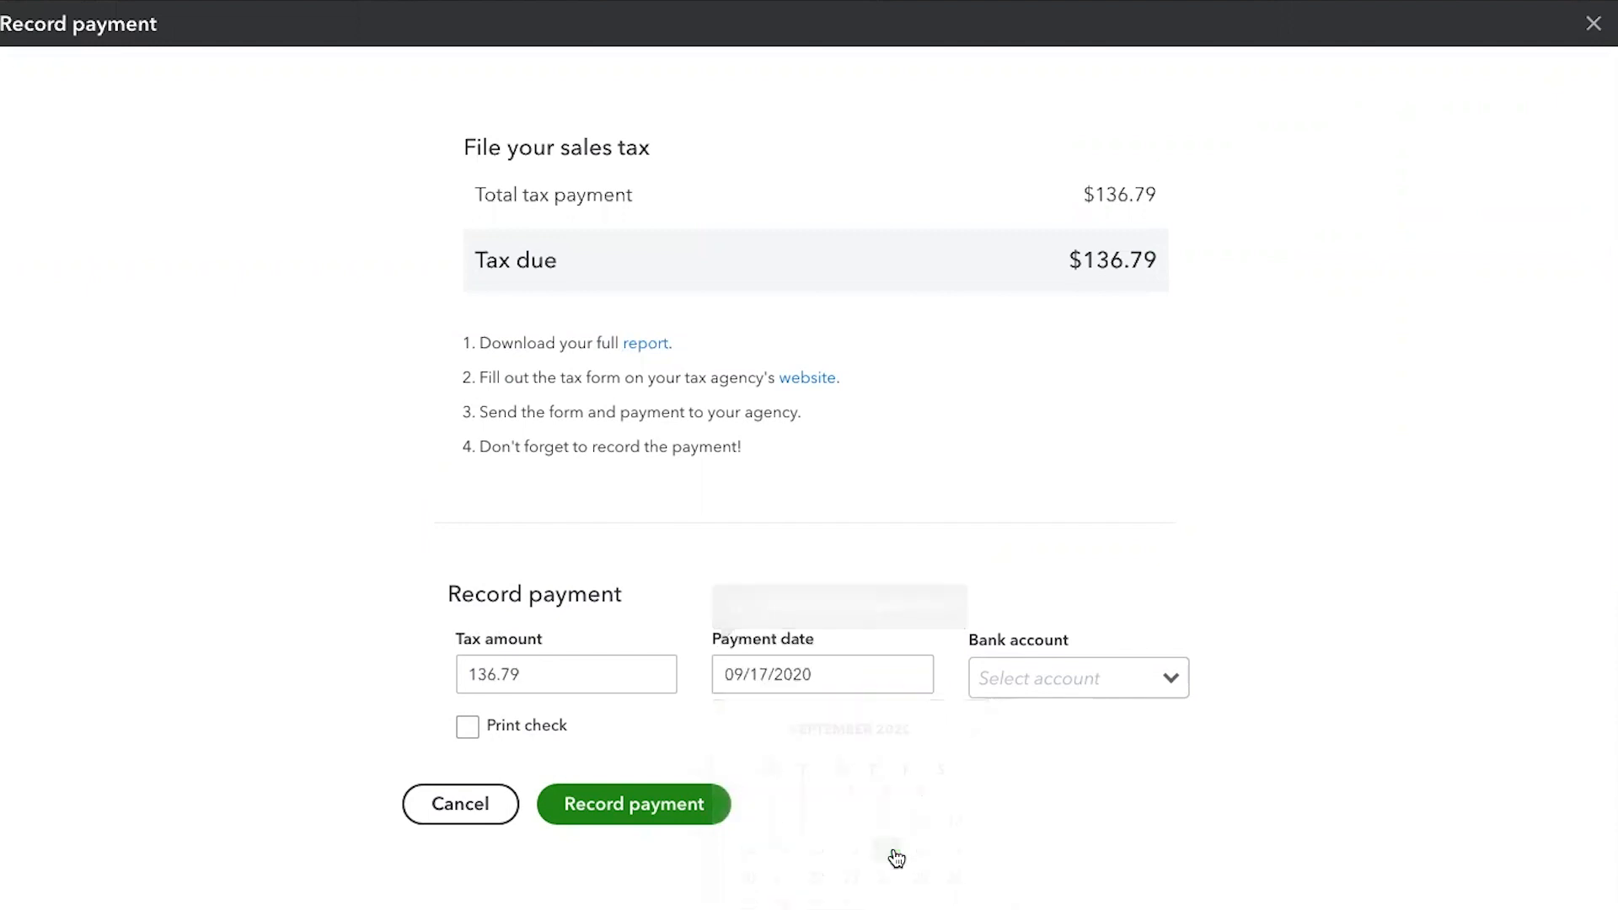
{"action": "left_click", "coordinate": [1164, 682]}
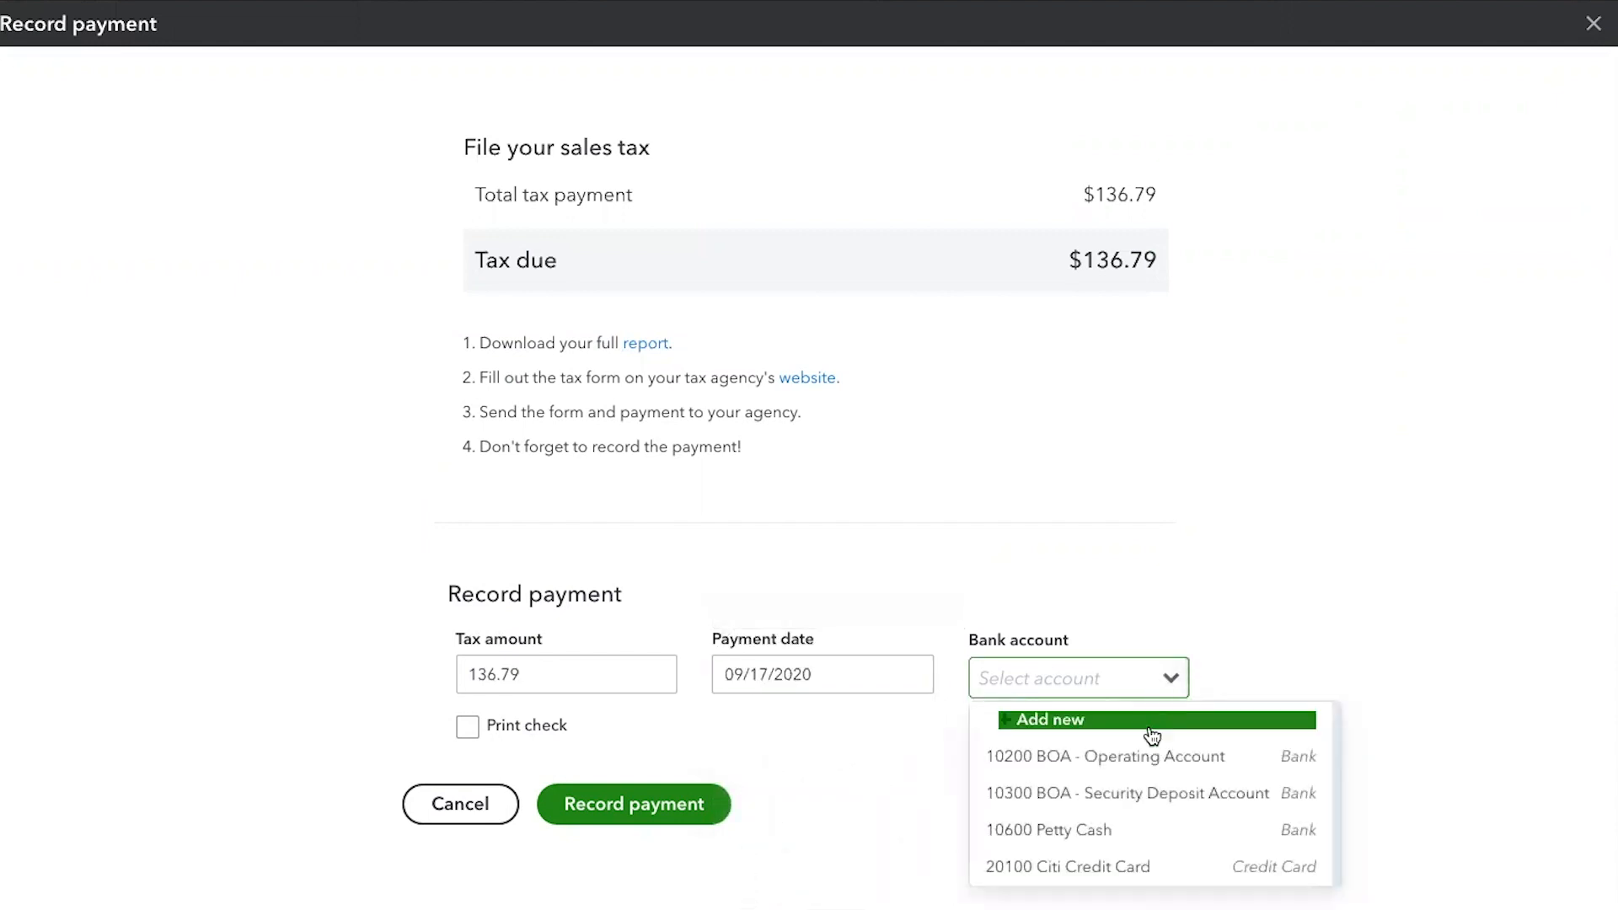
{"action": "left_click", "coordinate": [1143, 757]}
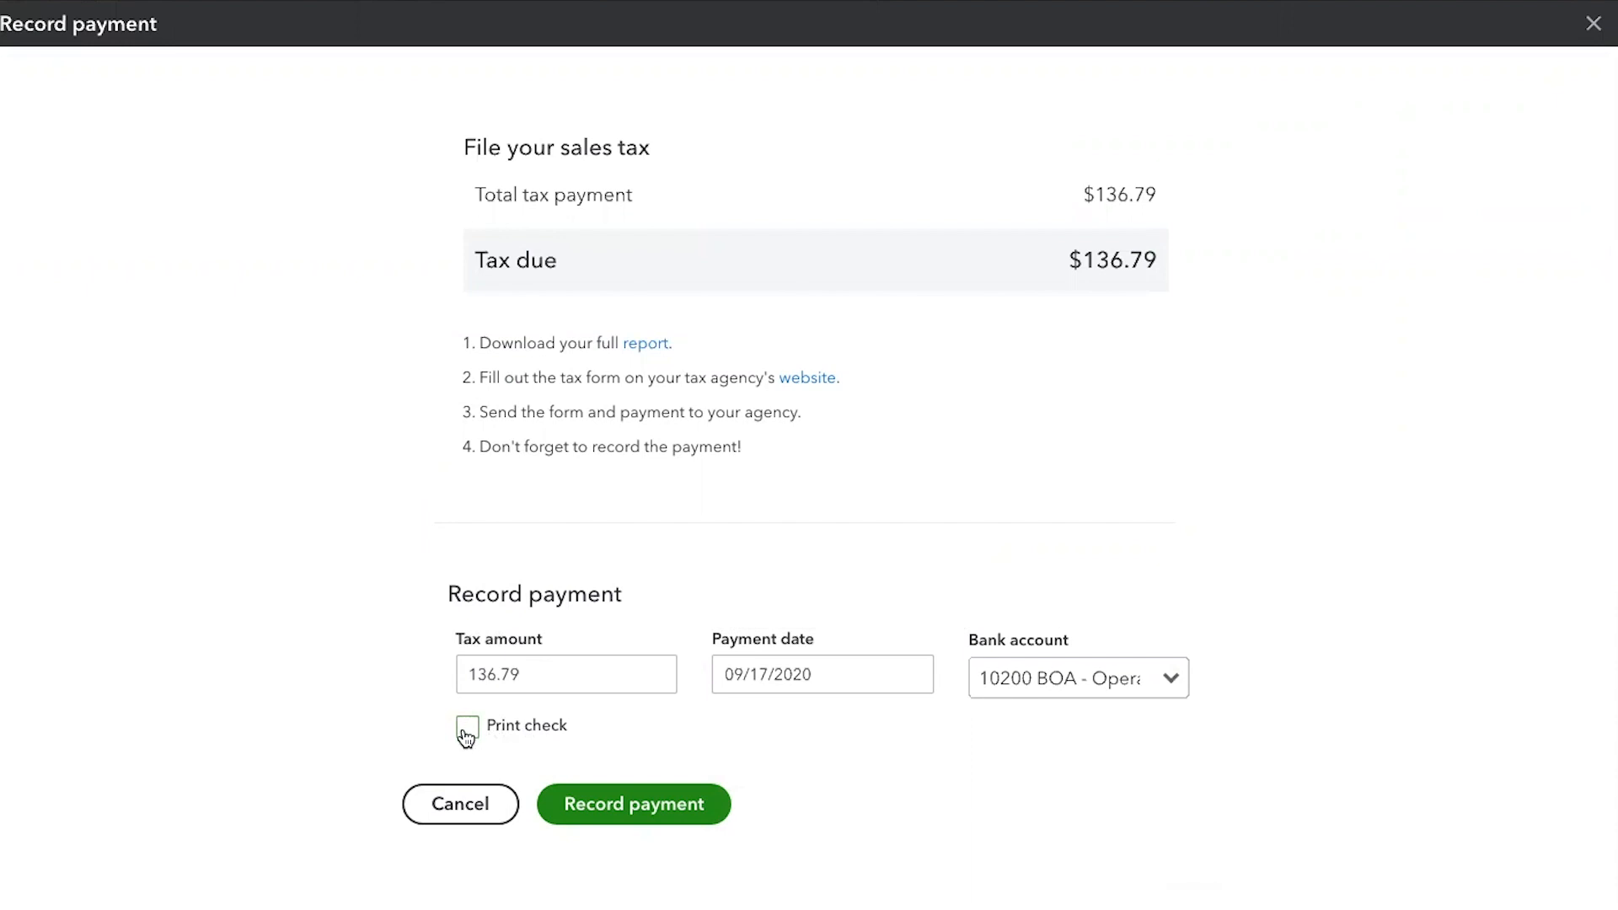
{"action": "left_click", "coordinate": [654, 805]}
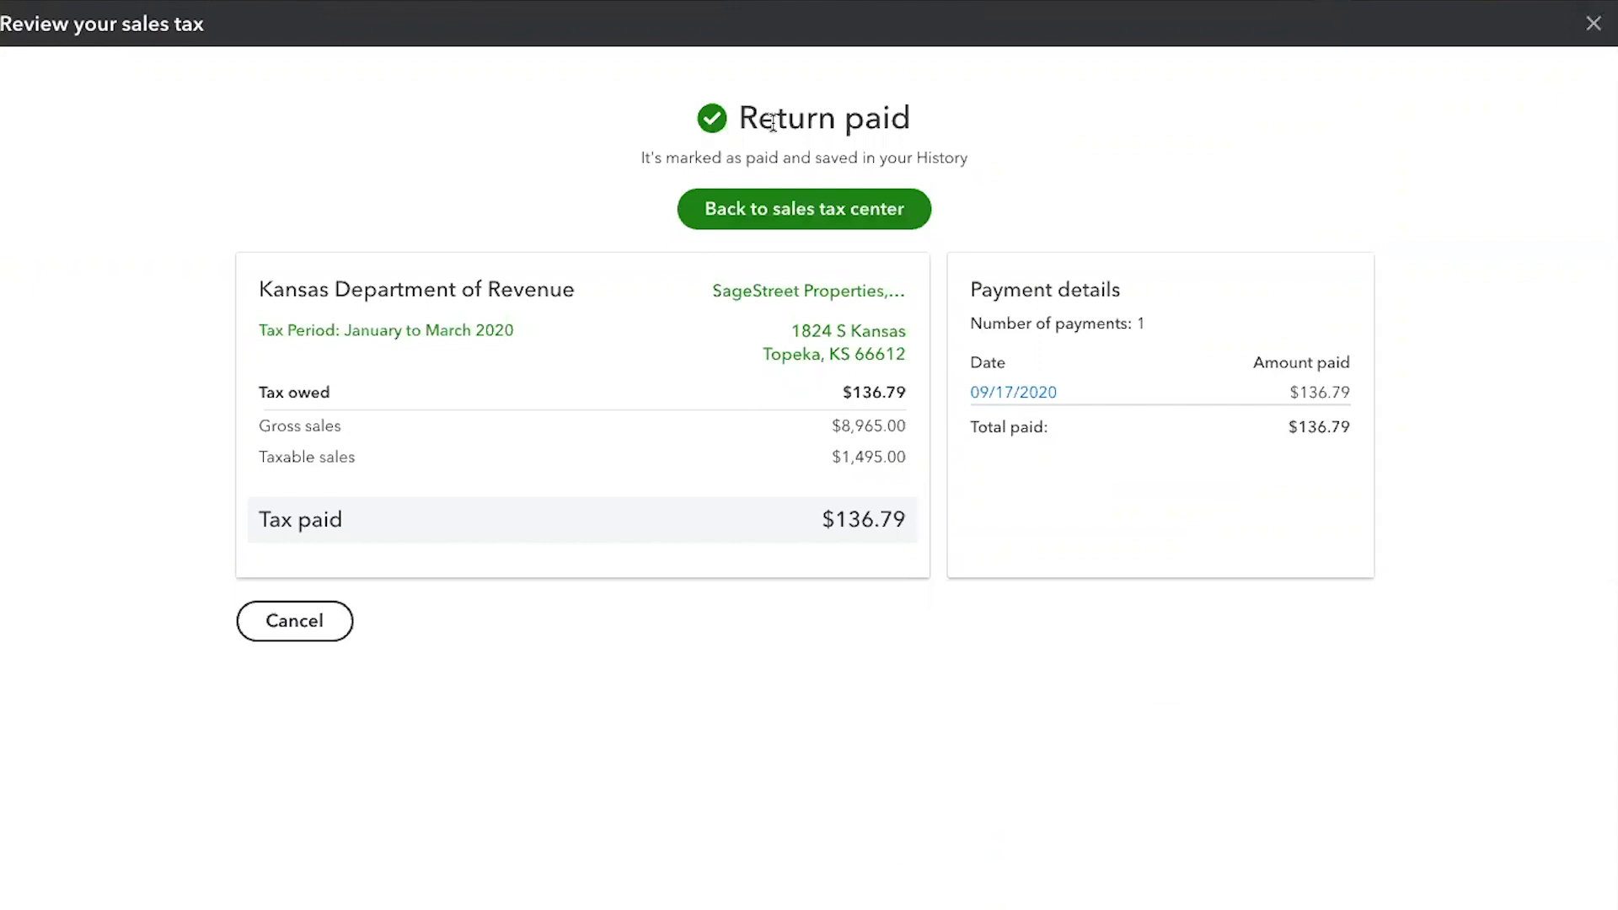
Step: Return to the sales tax center and review the payment details of the paid Kansas return
{"action": "left_click", "coordinate": [769, 224]}
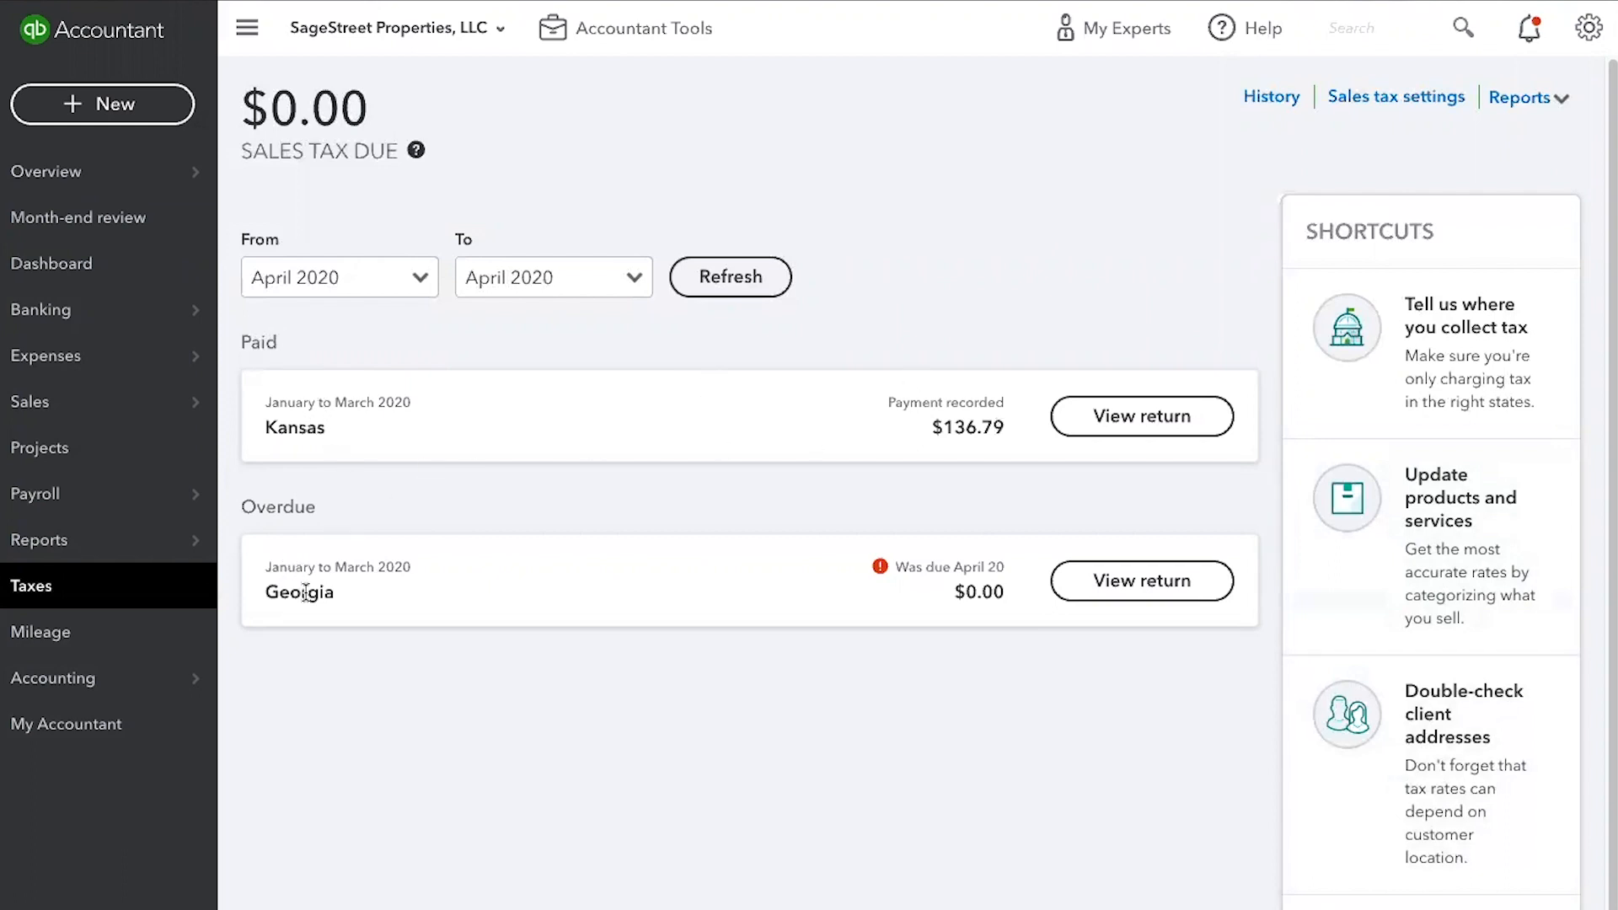
{"action": "left_click", "coordinate": [1132, 415]}
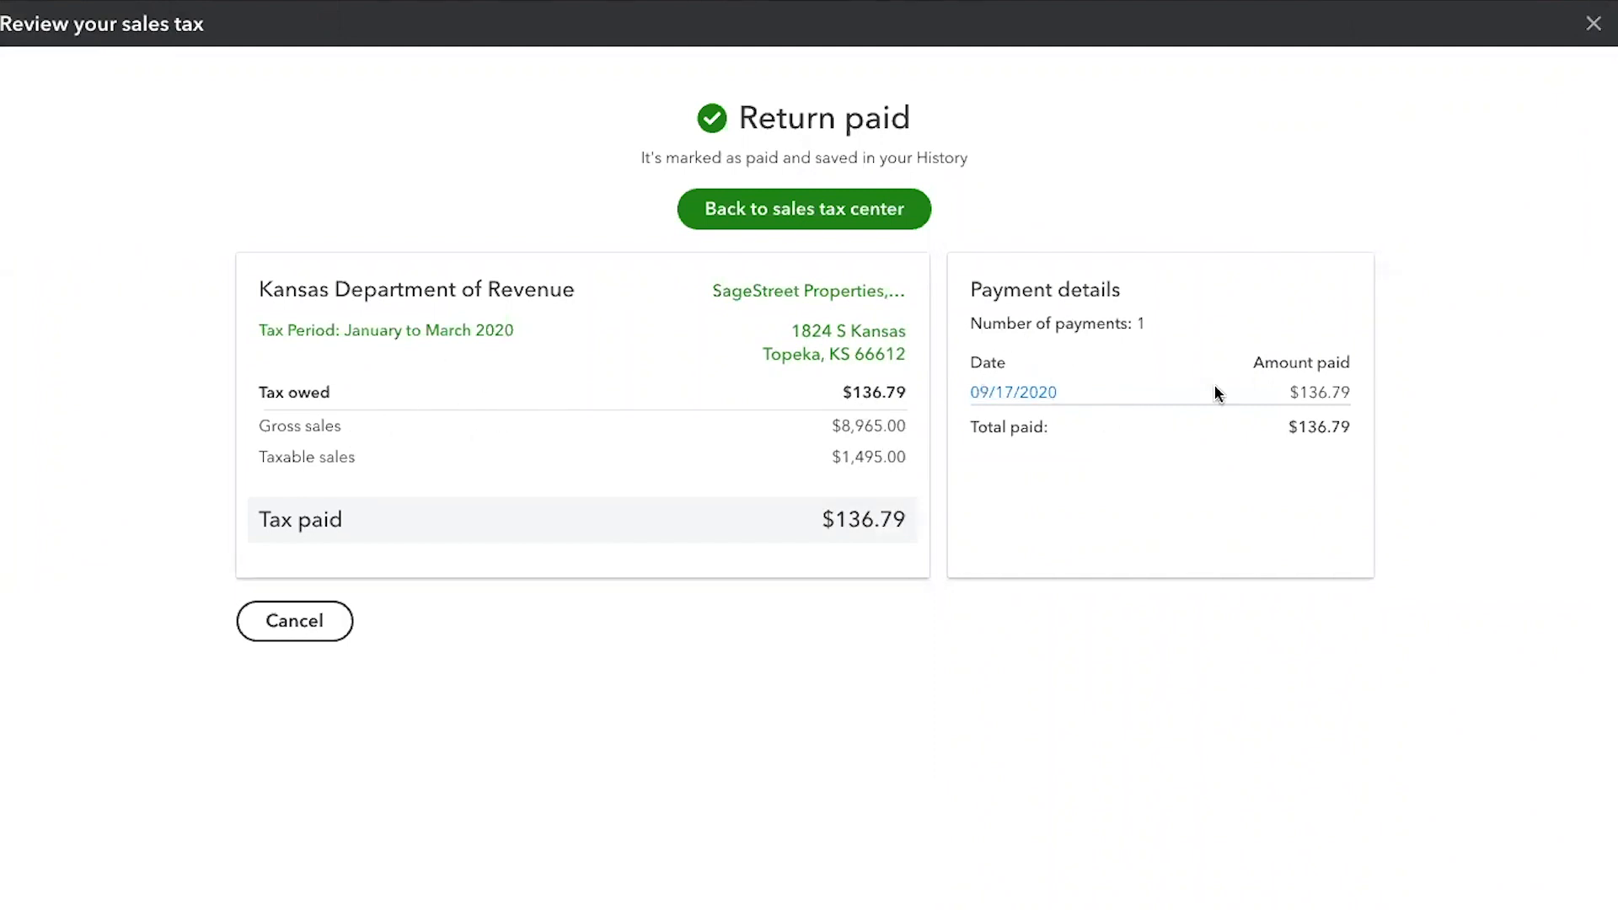
{"action": "left_click", "coordinate": [322, 623]}
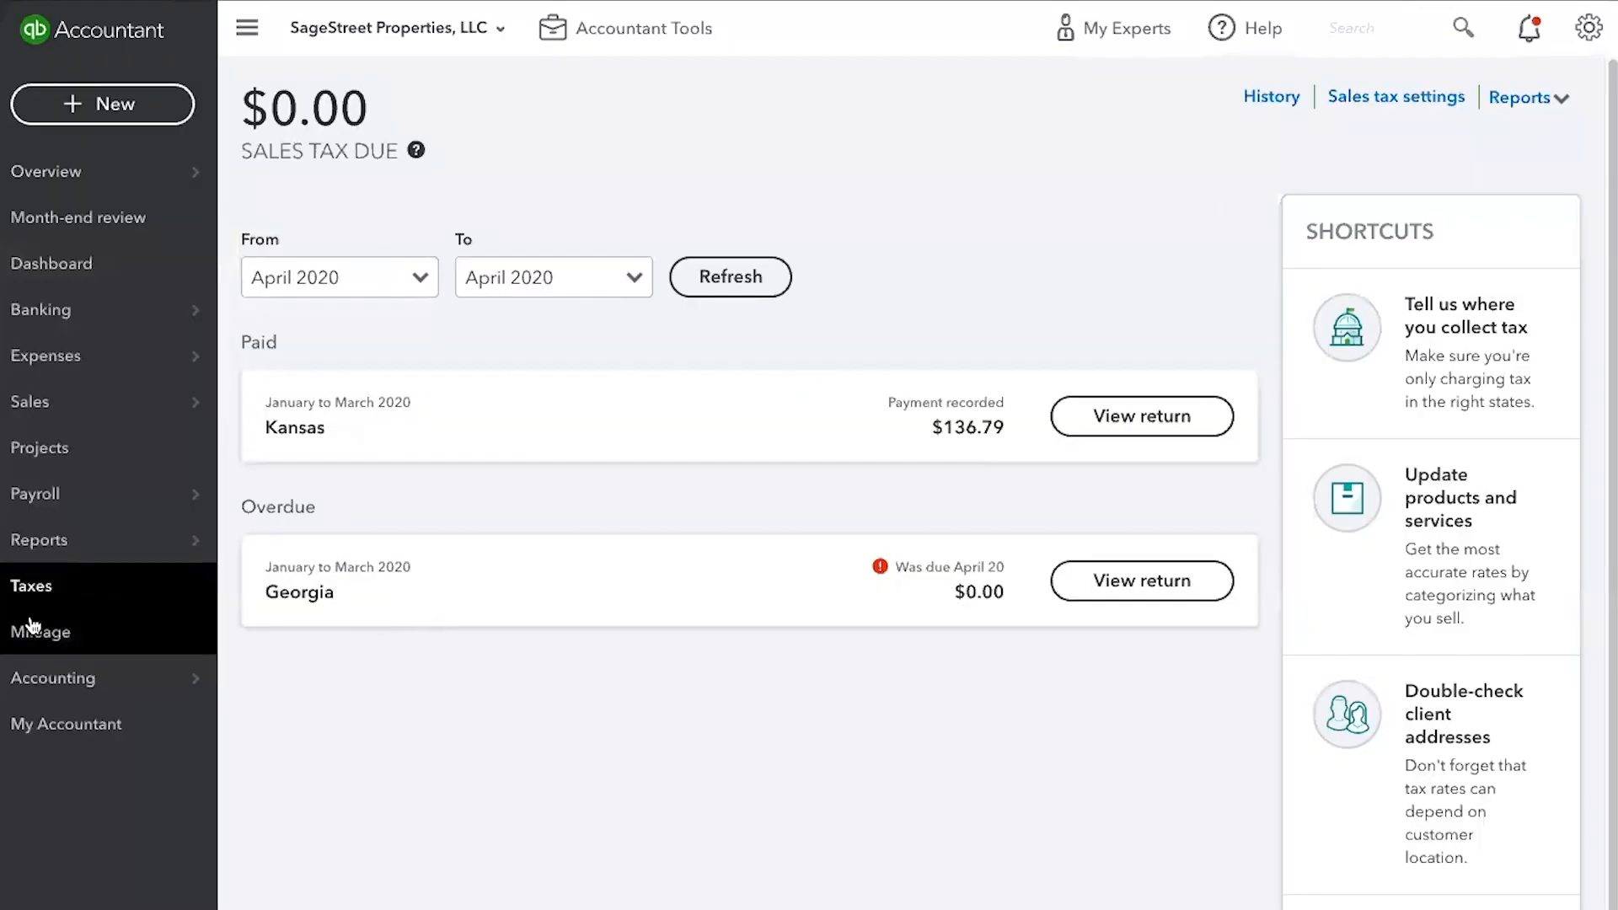
Step: Open the Balance Sheet report from the reports area
{"action": "mouse_move", "coordinate": [57, 552]}
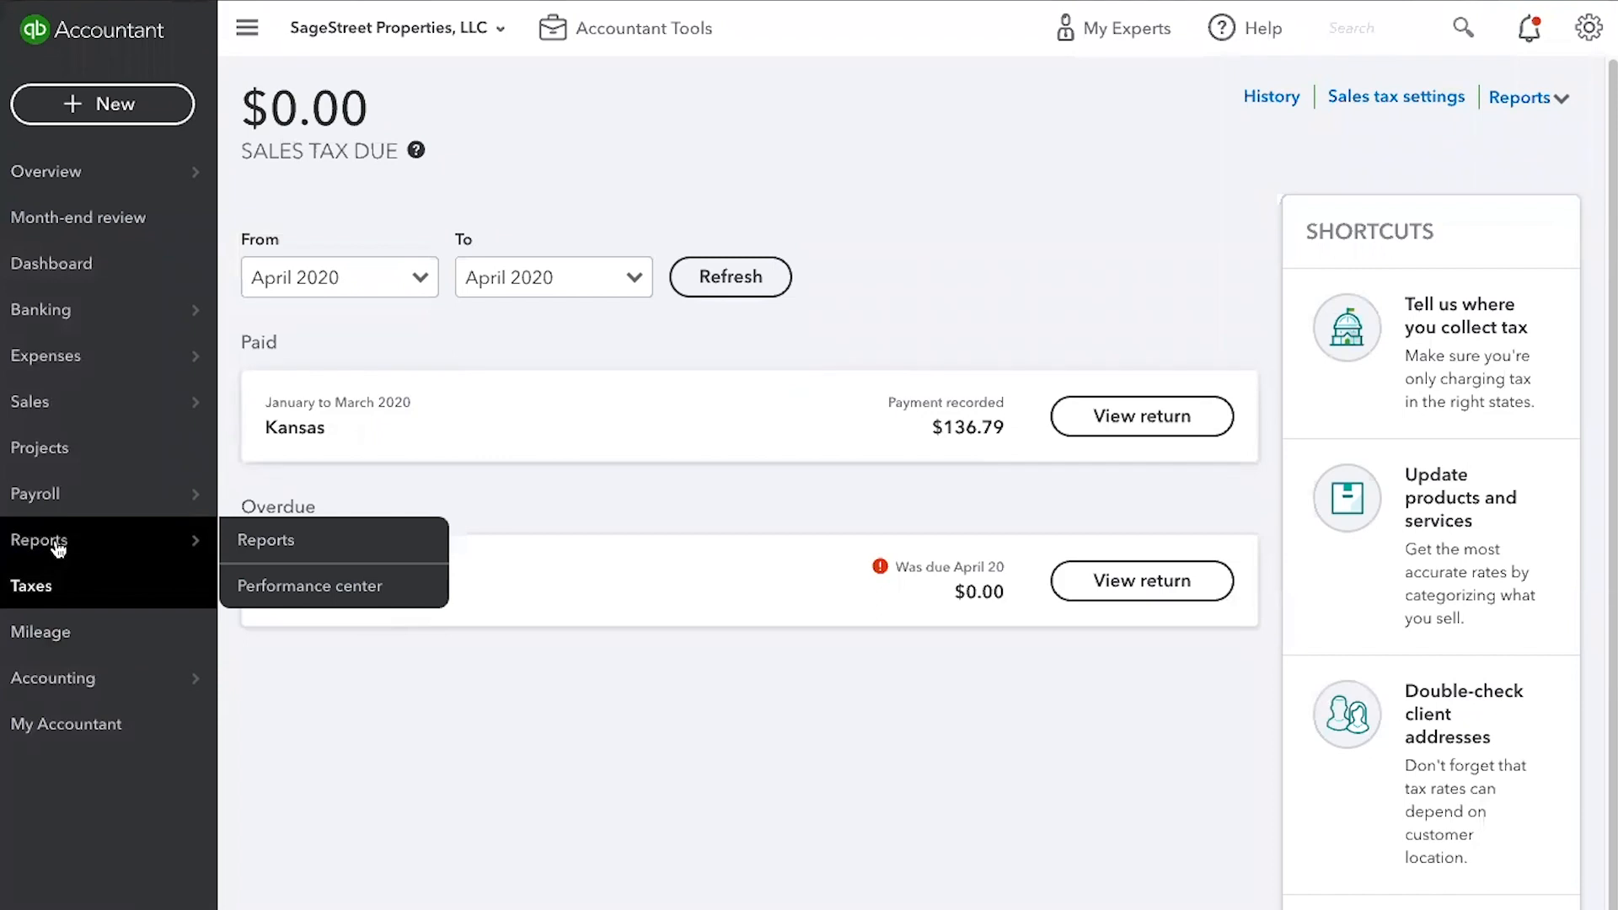
{"action": "left_click", "coordinate": [237, 539]}
{"action": "left_click", "coordinate": [312, 545]}
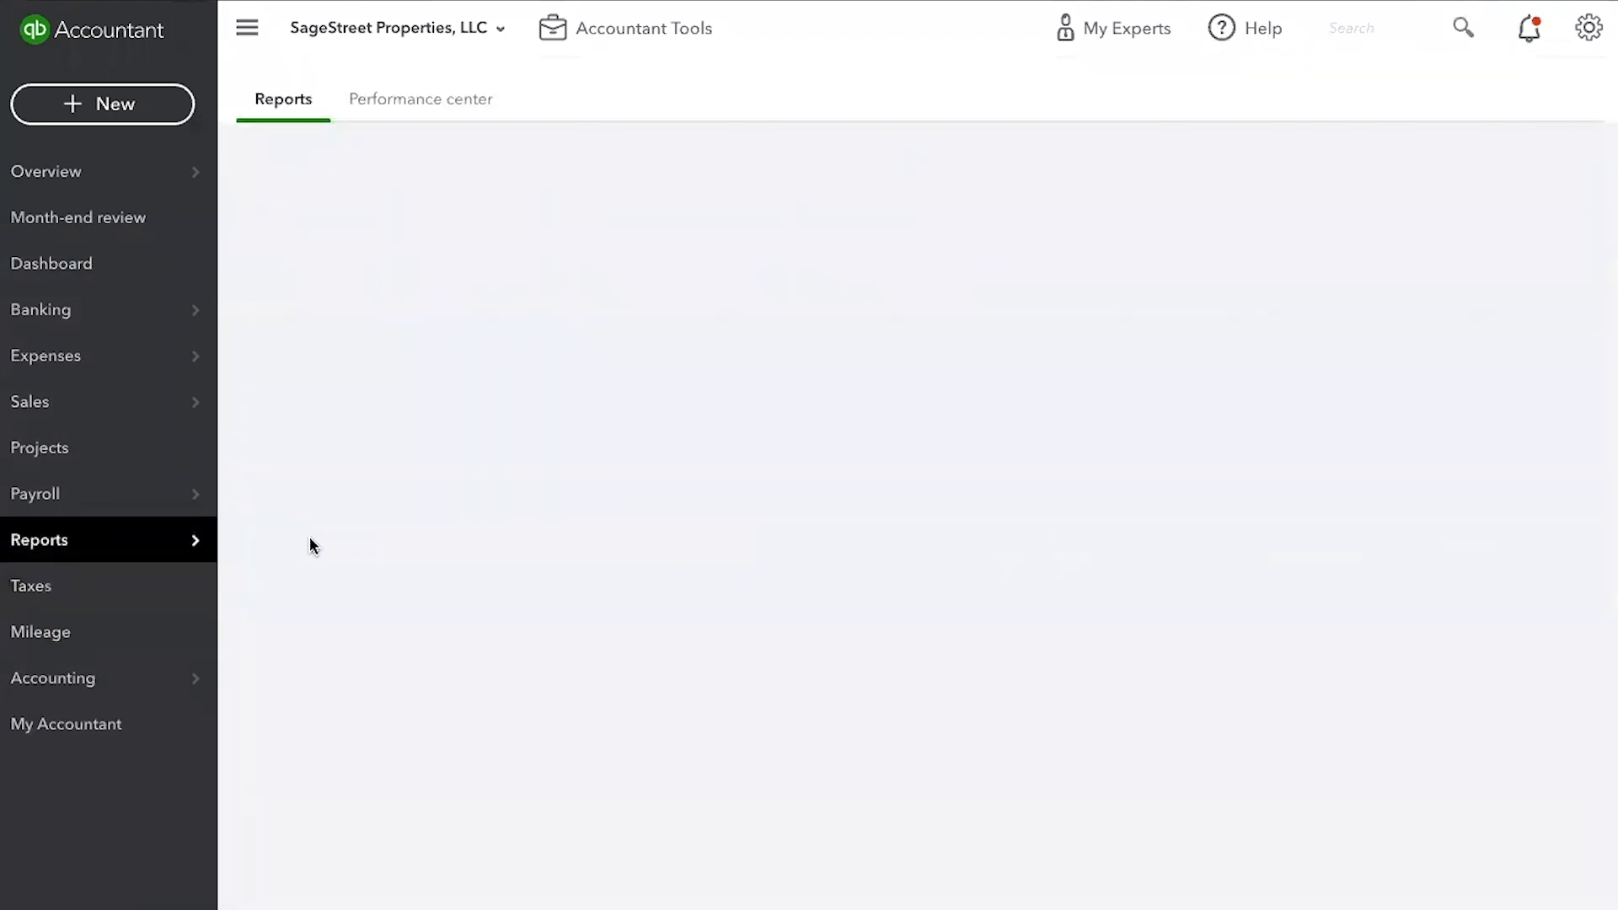
{"action": "scroll", "coordinate": [310, 546], "scroll_direction": "down", "scroll_amount": 5}
{"action": "scroll", "coordinate": [472, 579], "scroll_direction": "up", "scroll_amount": 5}
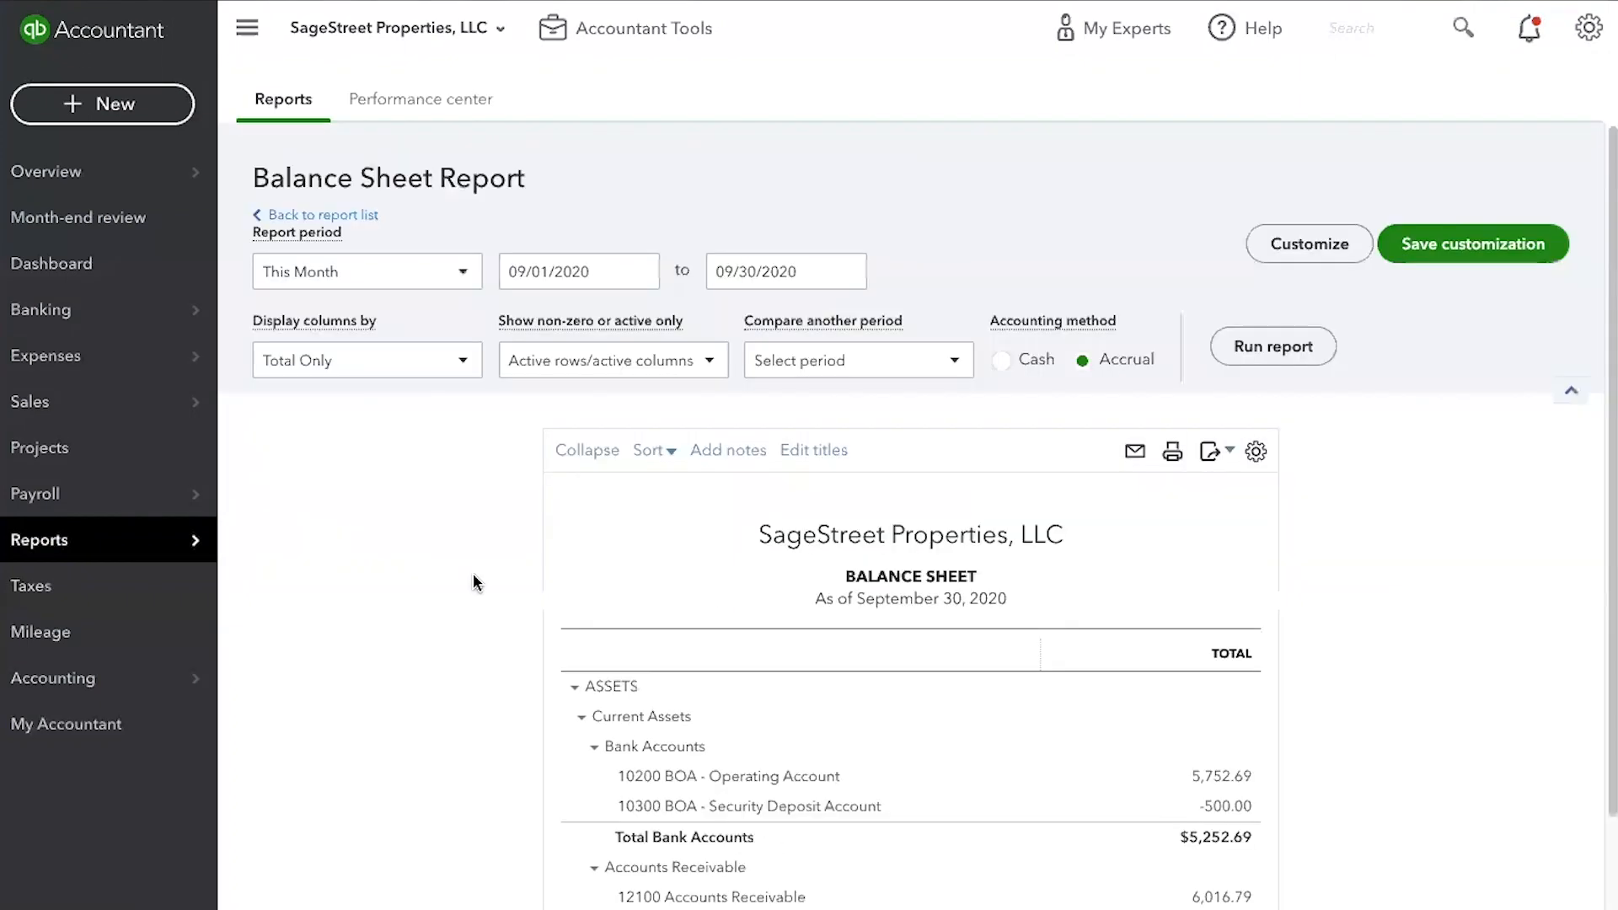
Step: Set the Balance Sheet report period's start date to 04/01/2020
{"action": "left_click", "coordinate": [647, 275]}
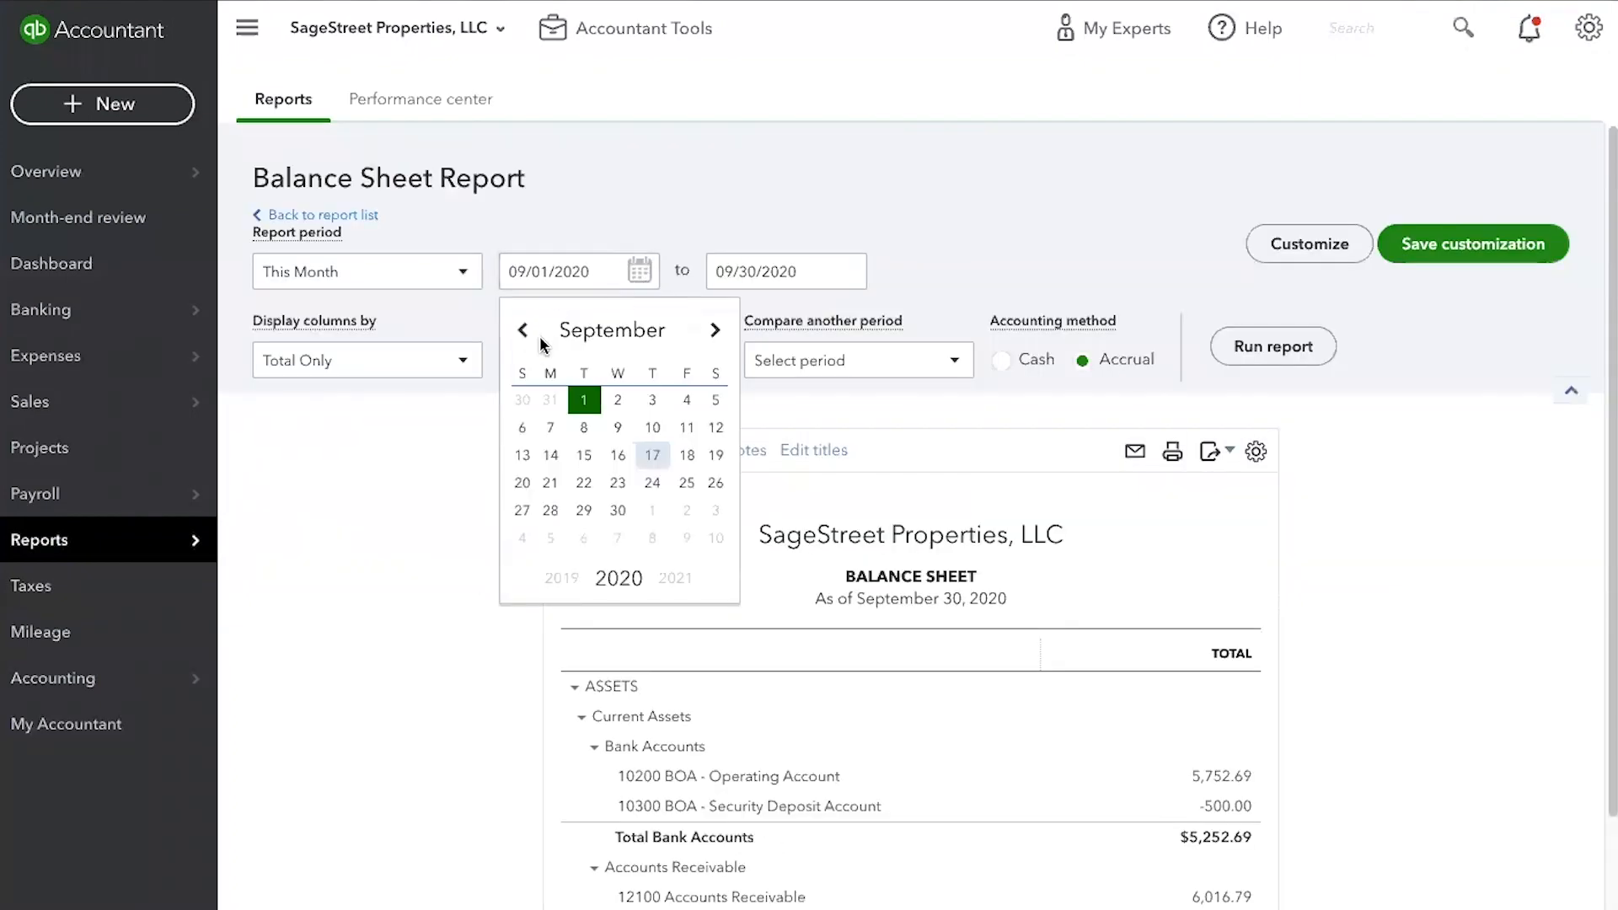
{"action": "left_click", "coordinate": [595, 274]}
{"action": "key", "text": "BackSpace"}
{"action": "key", "text": "BackSpace"}
{"action": "key", "text": "BackSpace"}
{"action": "key", "text": "BackSpace"}
{"action": "key", "text": "BackSpace"}
{"action": "key", "text": "BackSpace"}
{"action": "key", "text": "BackSpace"}
{"action": "key", "text": "BackSpace"}
{"action": "key", "text": "BackSpace"}
{"action": "key", "text": "BackSpace"}
{"action": "type", "text": "04/01/2020"}
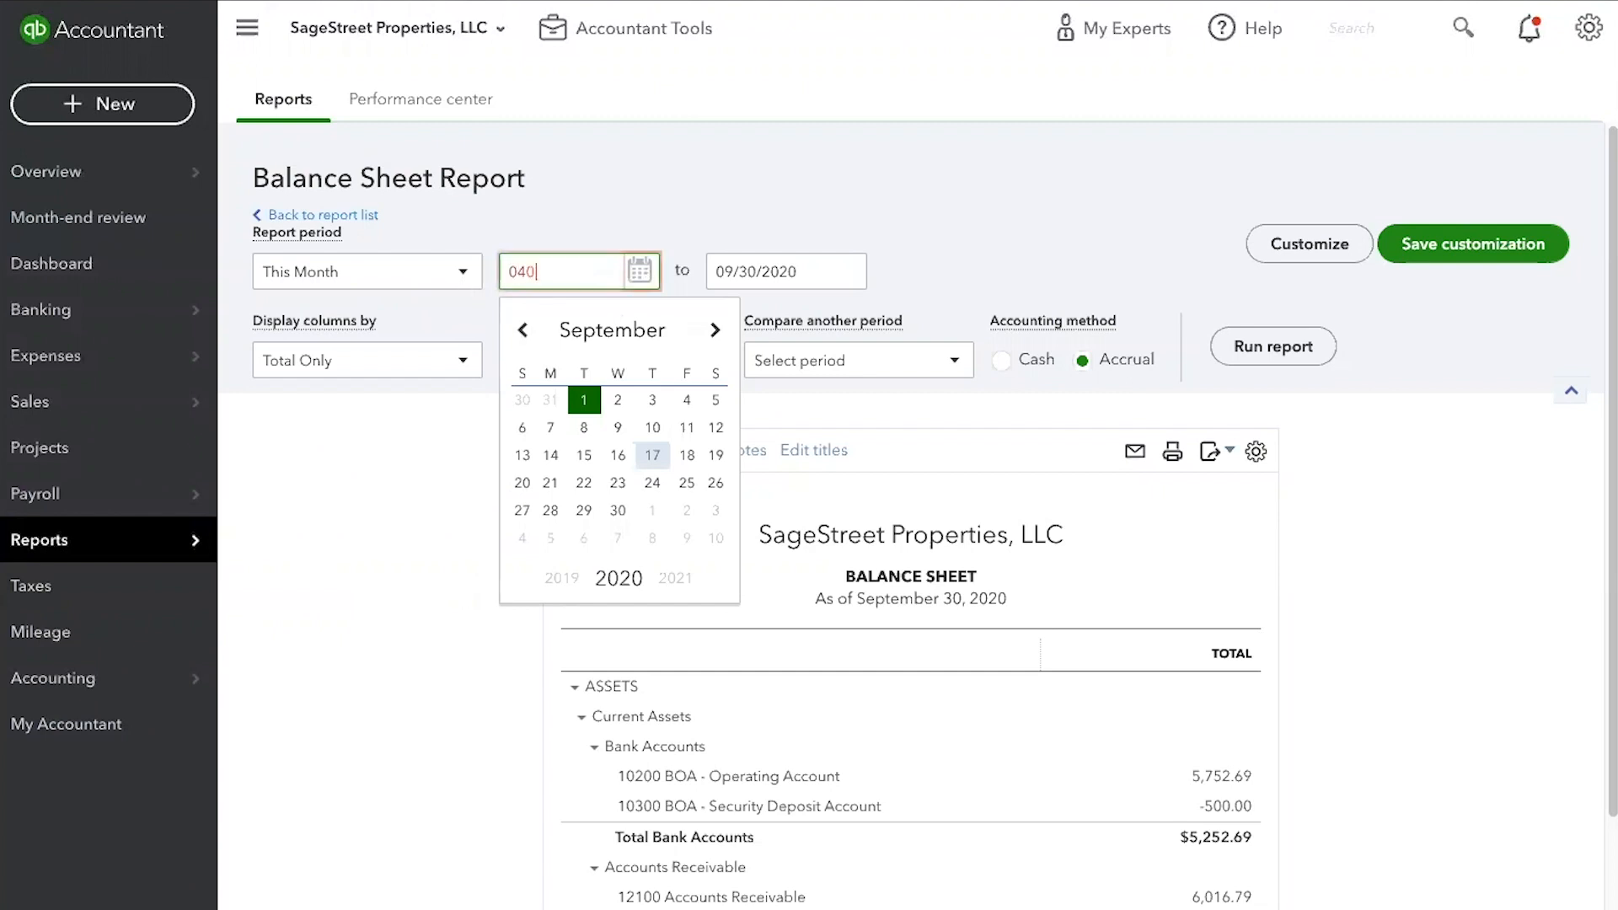
{"action": "key", "text": "Tab"}
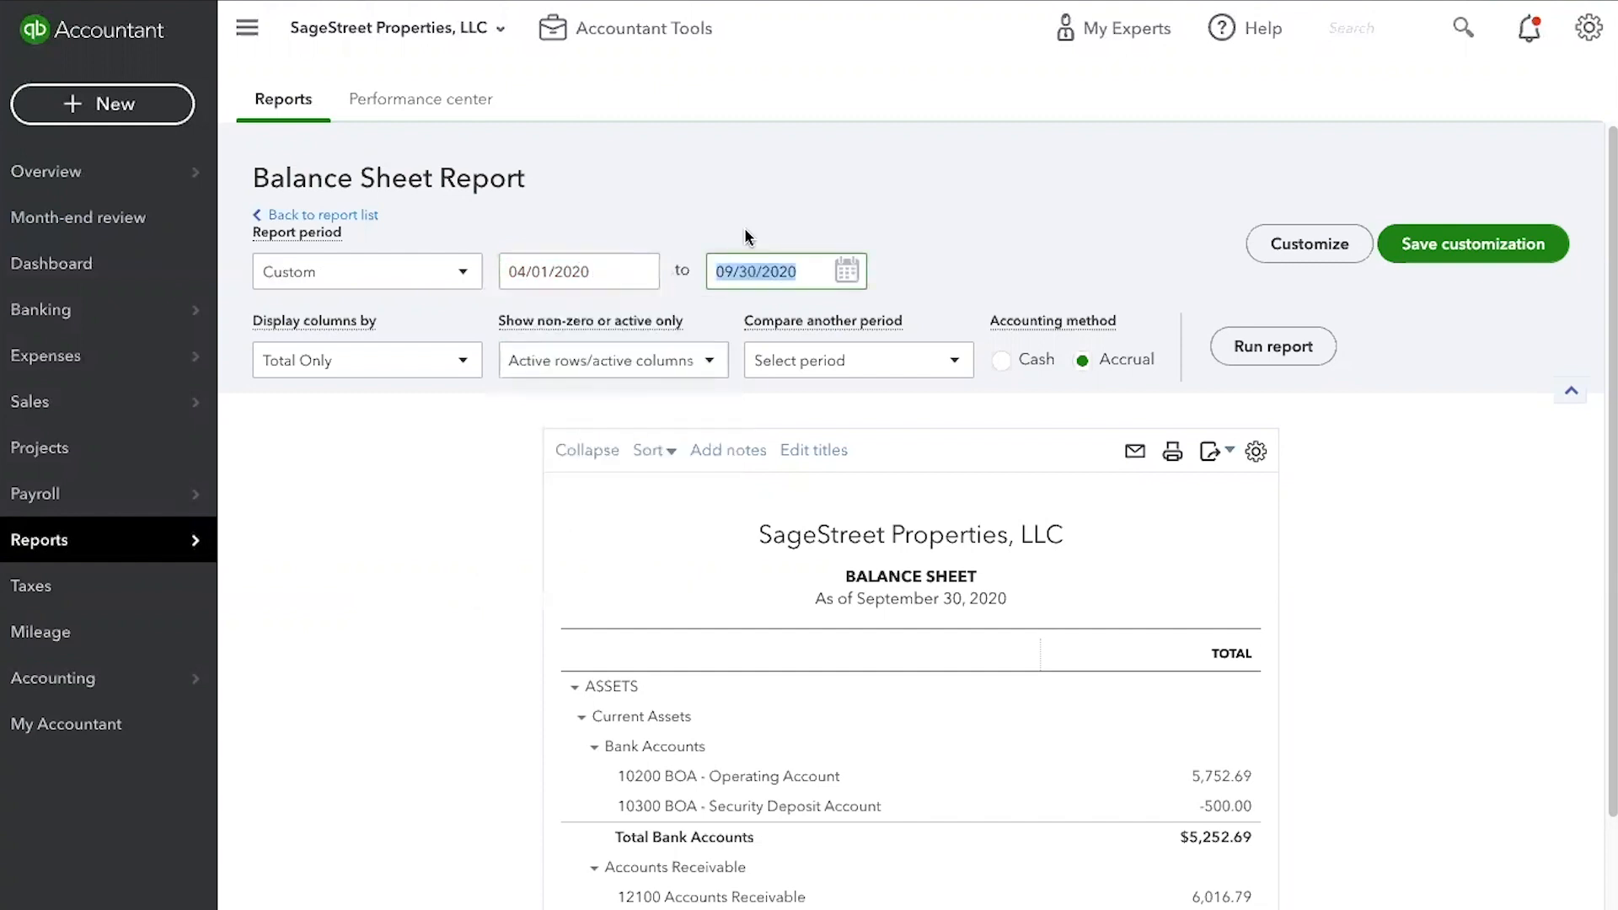
Step: Clear the report period's start date and try to run the Balance Sheet report
{"action": "left_click_drag", "start_coordinate": [581, 271], "coordinate": [479, 267]}
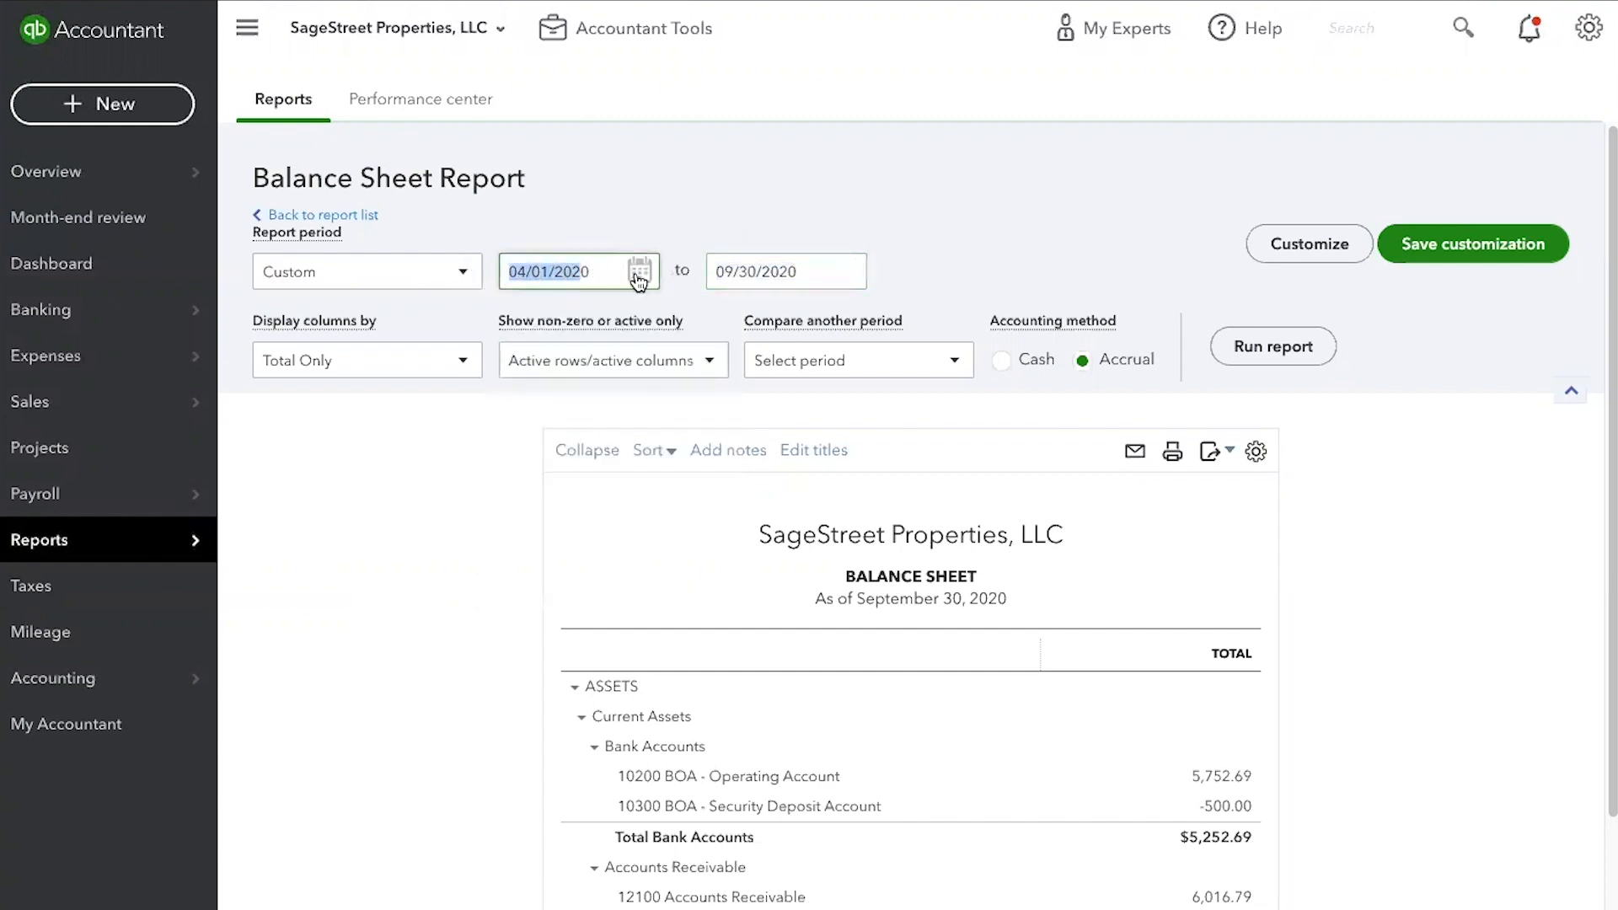
{"action": "key", "text": "BackSpace"}
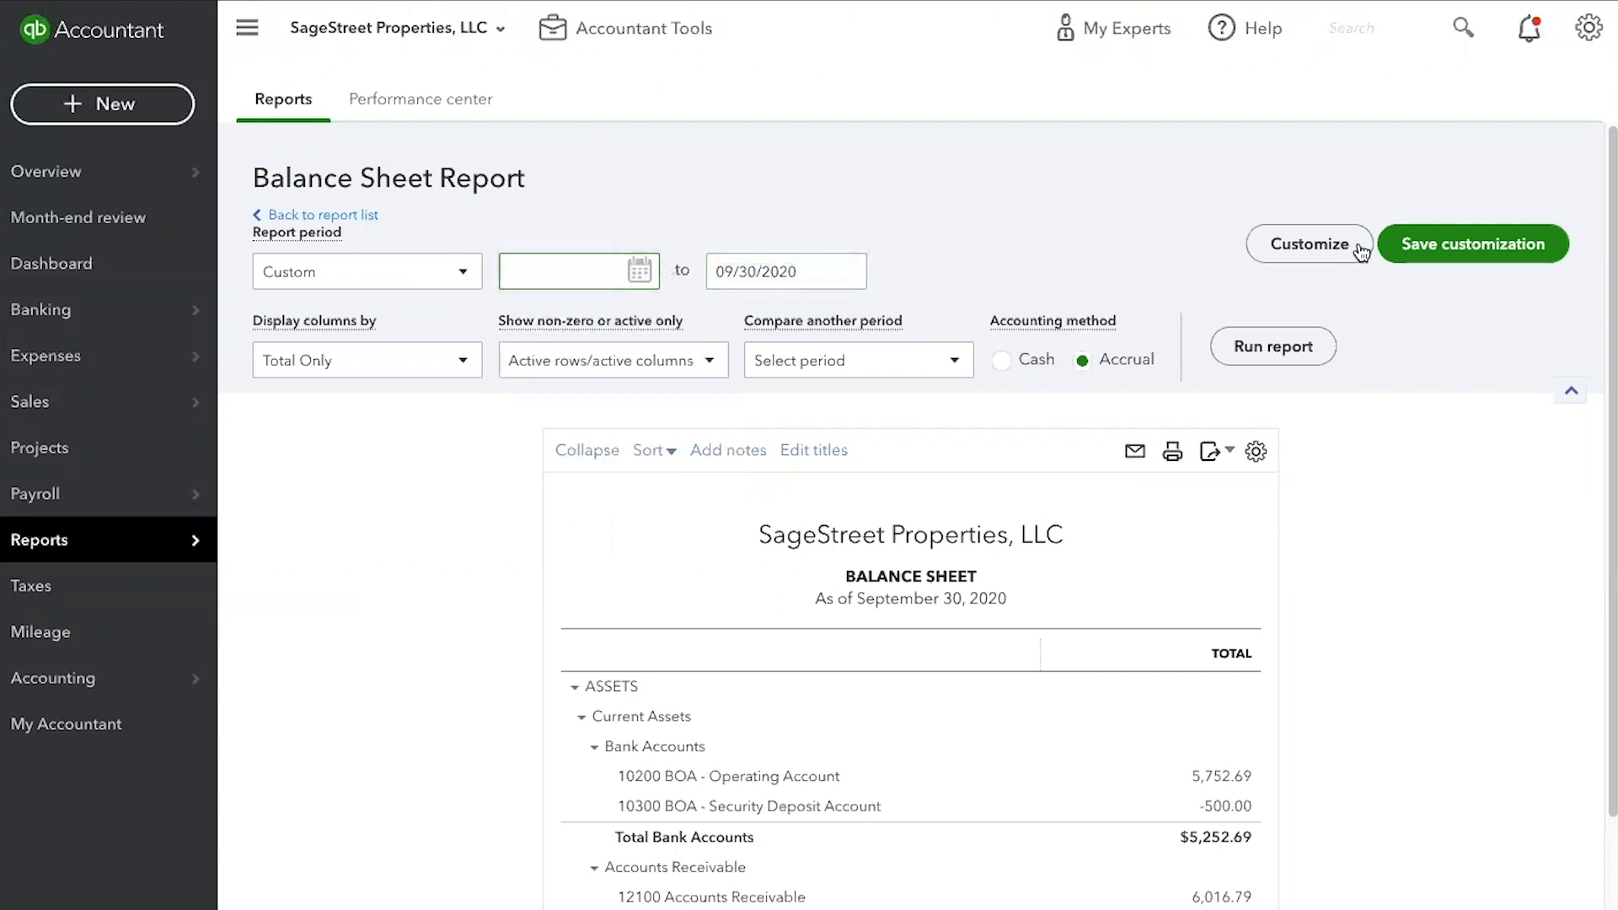
{"action": "left_click", "coordinate": [1289, 351]}
Step: Open the transactions behind the Kansas Department of Revenue Payable balance and examine their dates, invoices, amounts and running balance
{"action": "scroll", "coordinate": [1142, 776], "scroll_direction": "down", "scroll_amount": 7}
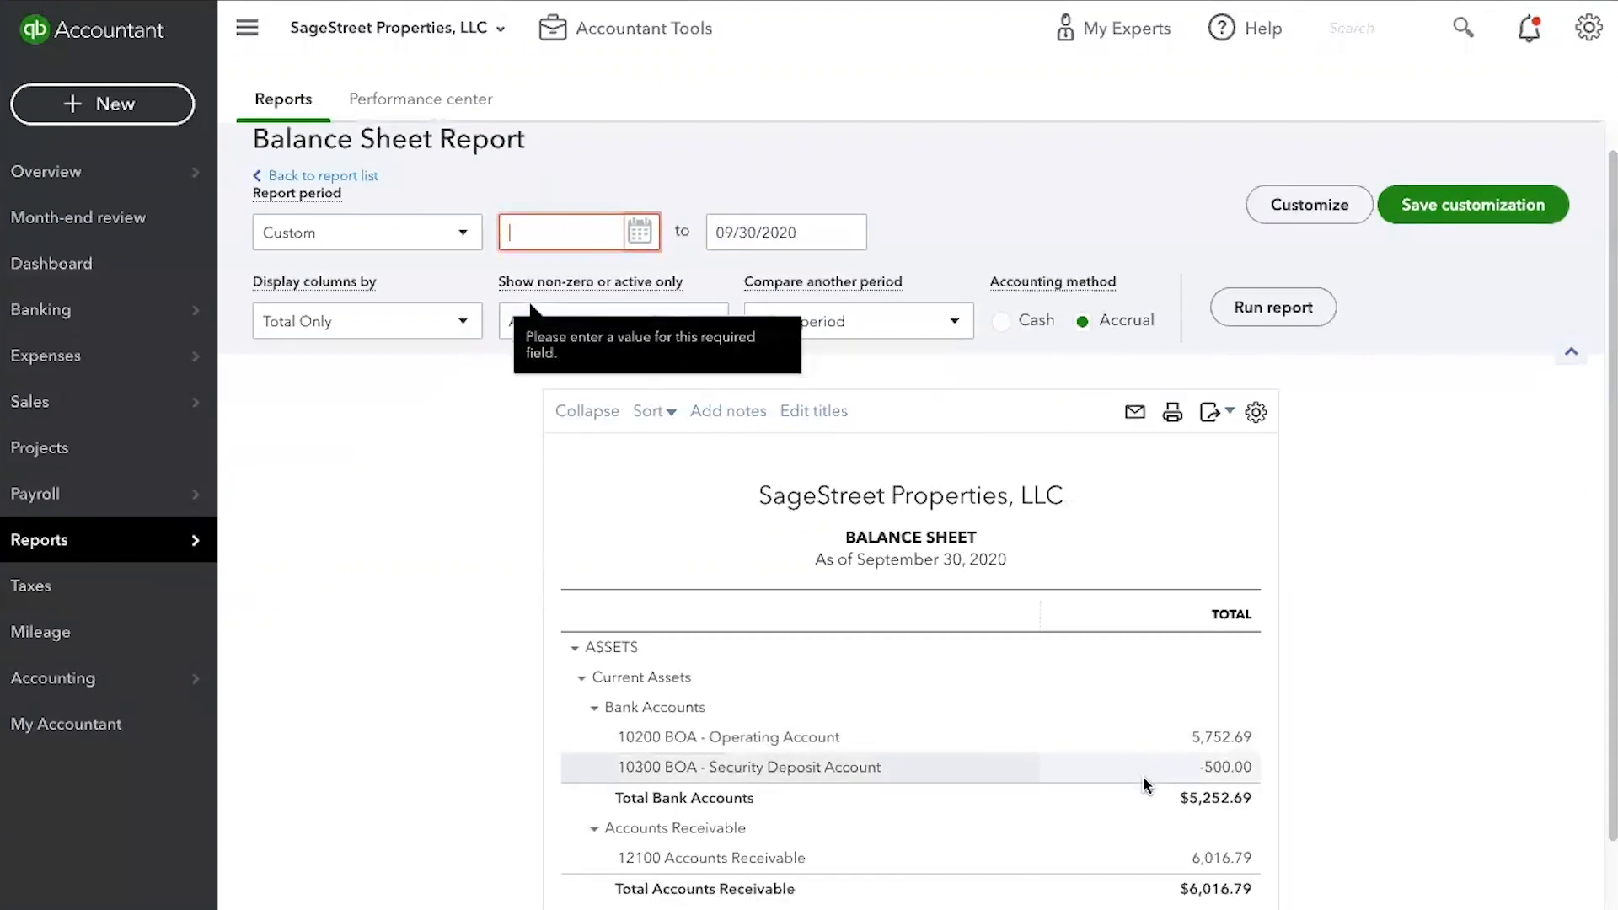
{"action": "scroll", "coordinate": [1146, 773], "scroll_direction": "down", "scroll_amount": 1}
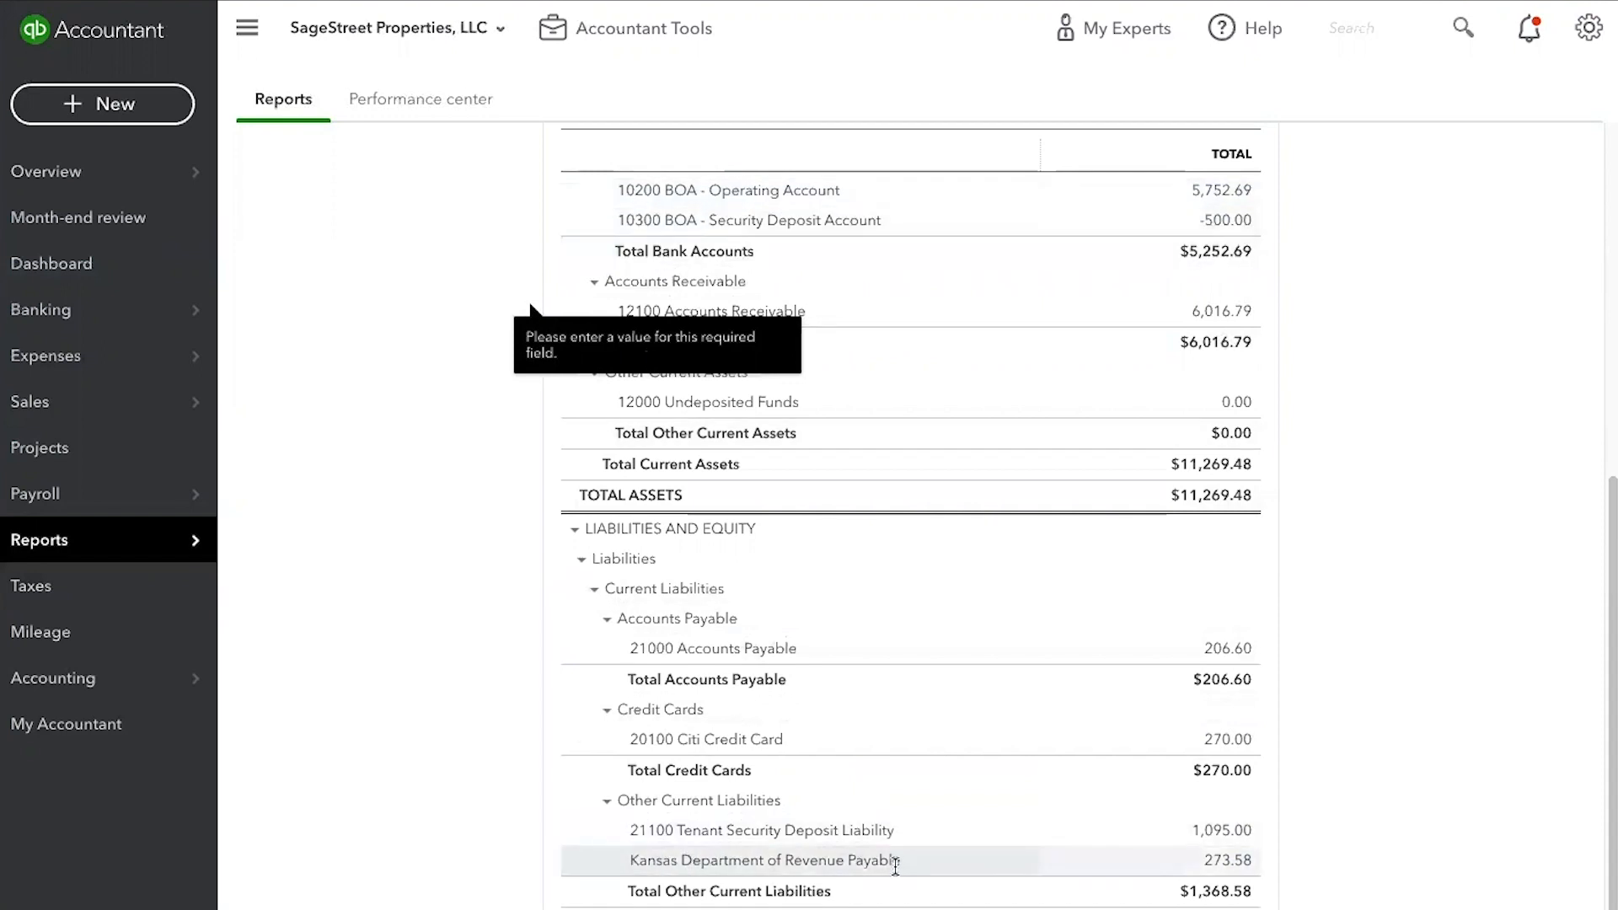
{"action": "left_click", "coordinate": [1244, 861]}
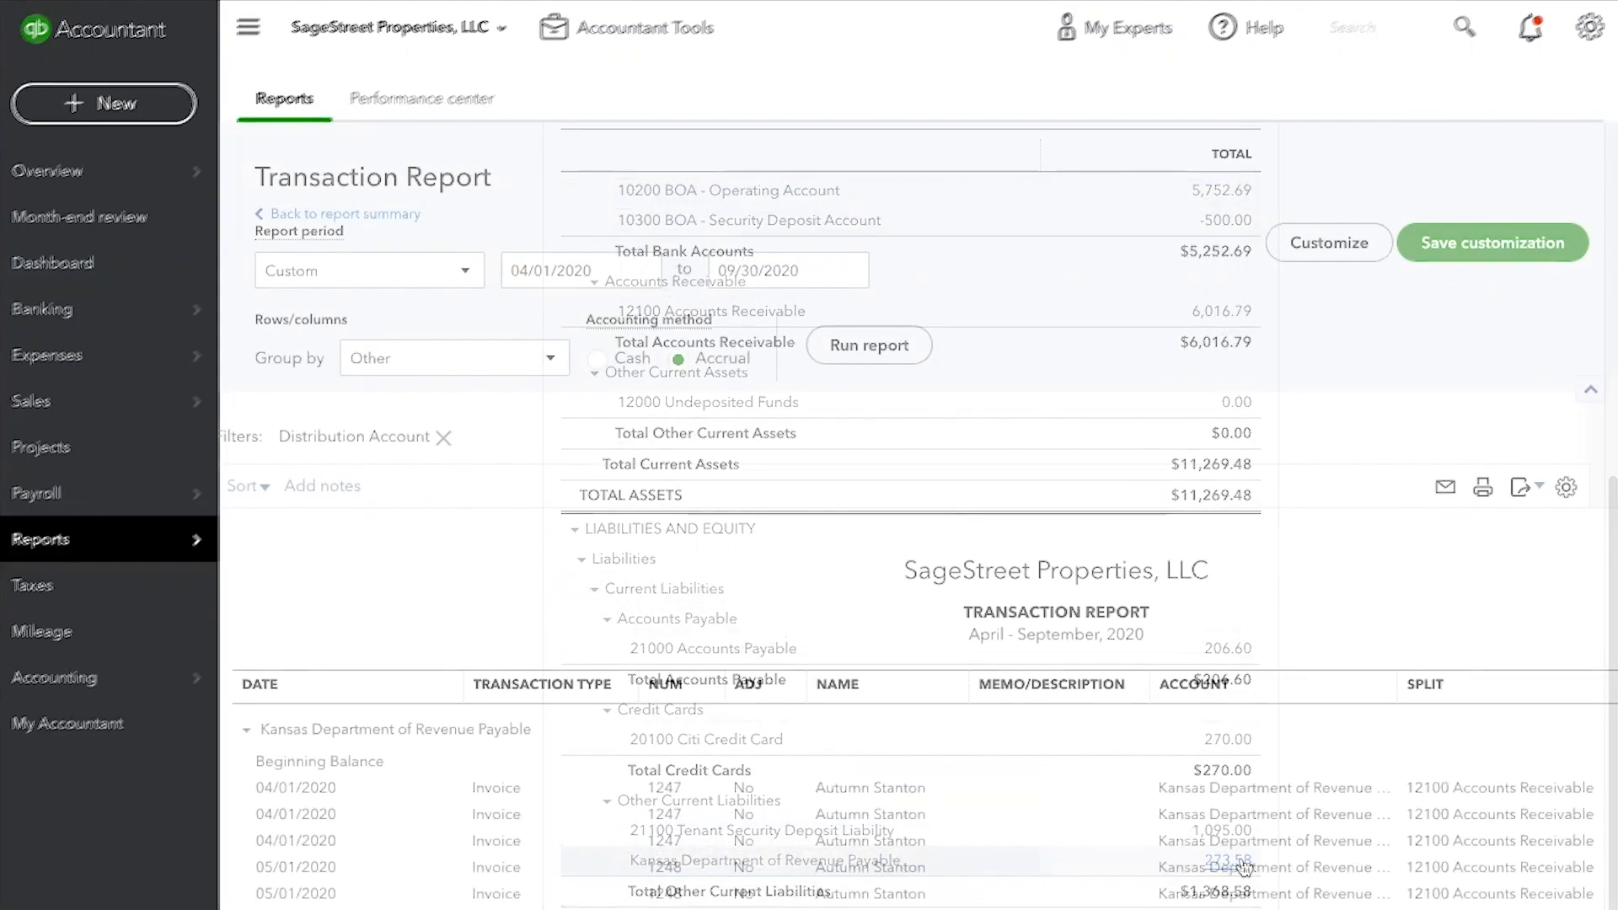
{"action": "scroll", "coordinate": [1244, 861], "scroll_direction": "right", "scroll_amount": 5}
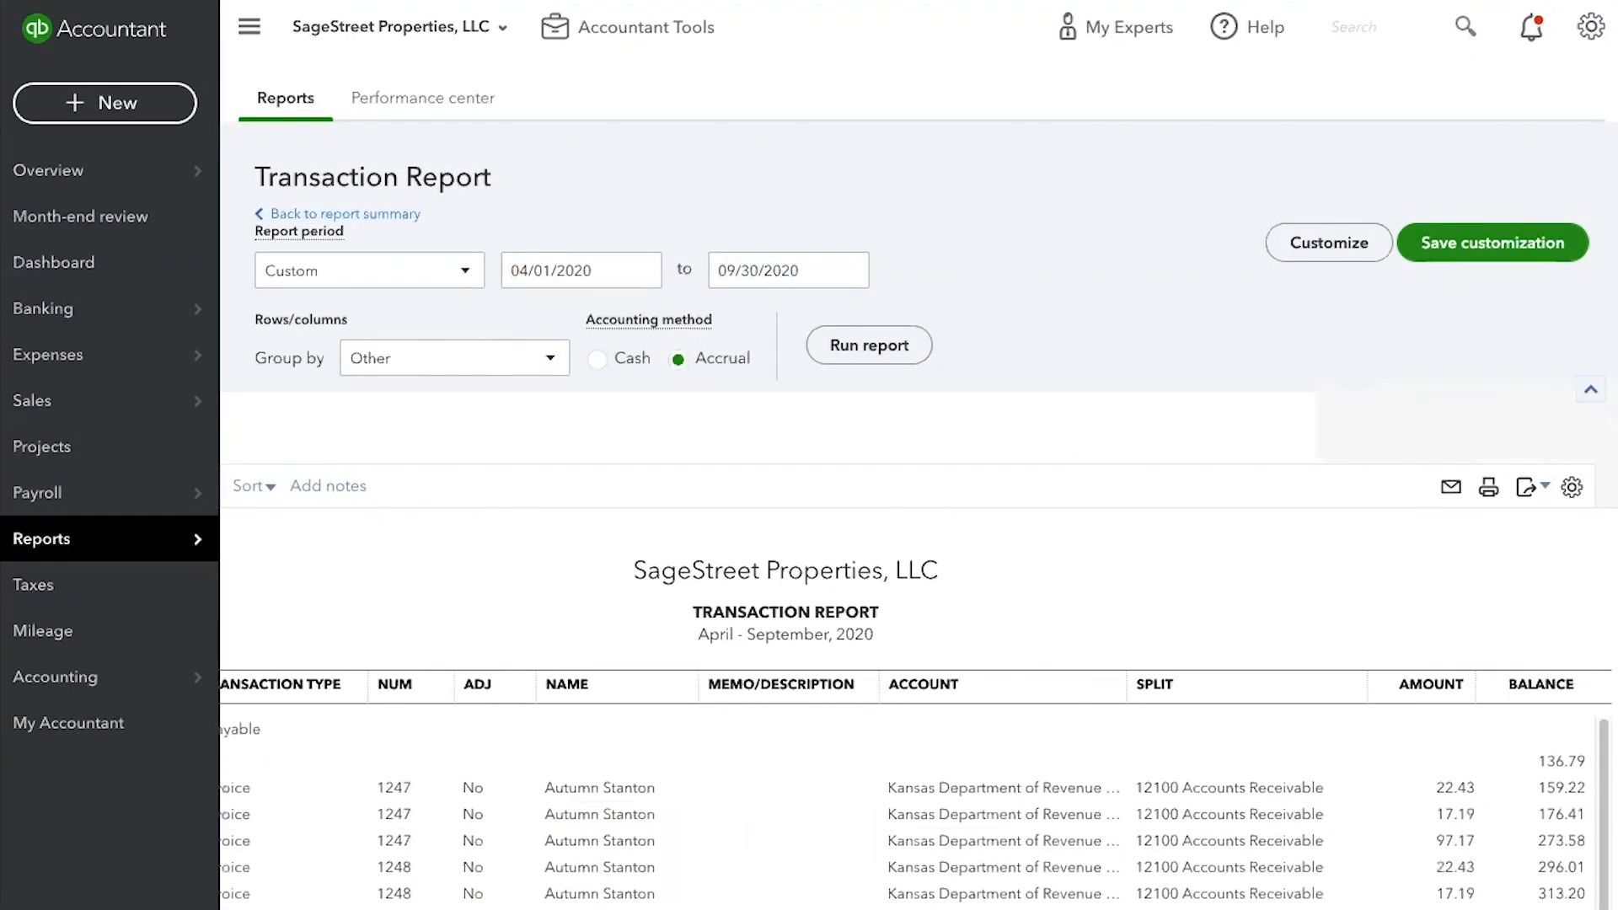
{"action": "scroll", "coordinate": [917, 674], "scroll_direction": "left", "scroll_amount": 3}
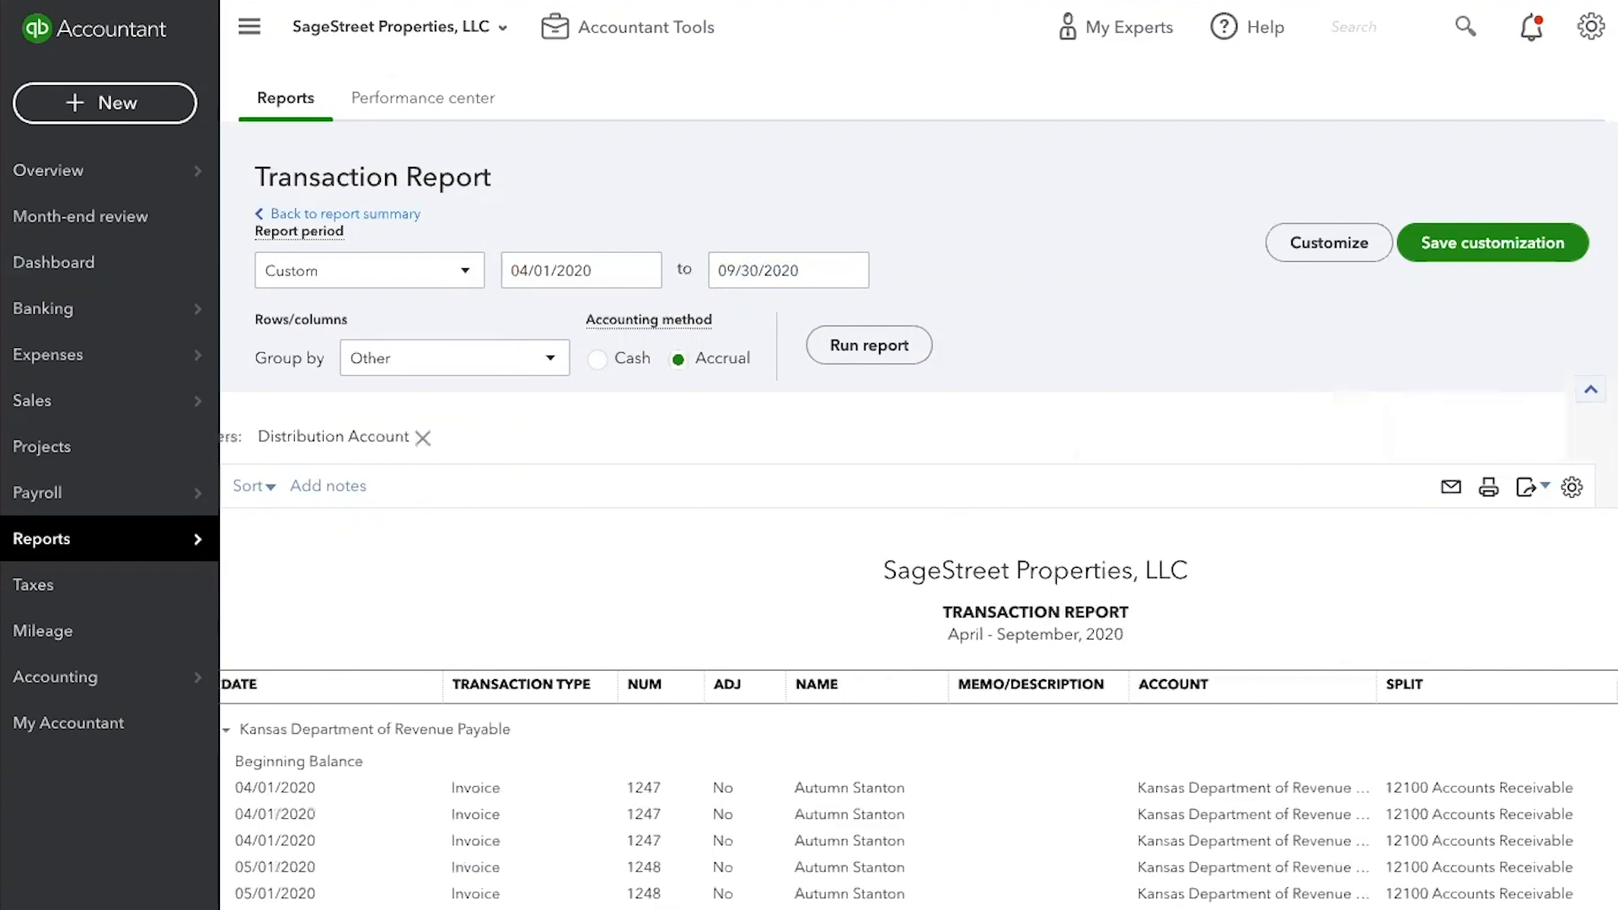
{"action": "scroll", "coordinate": [917, 675], "scroll_direction": "left", "scroll_amount": 1}
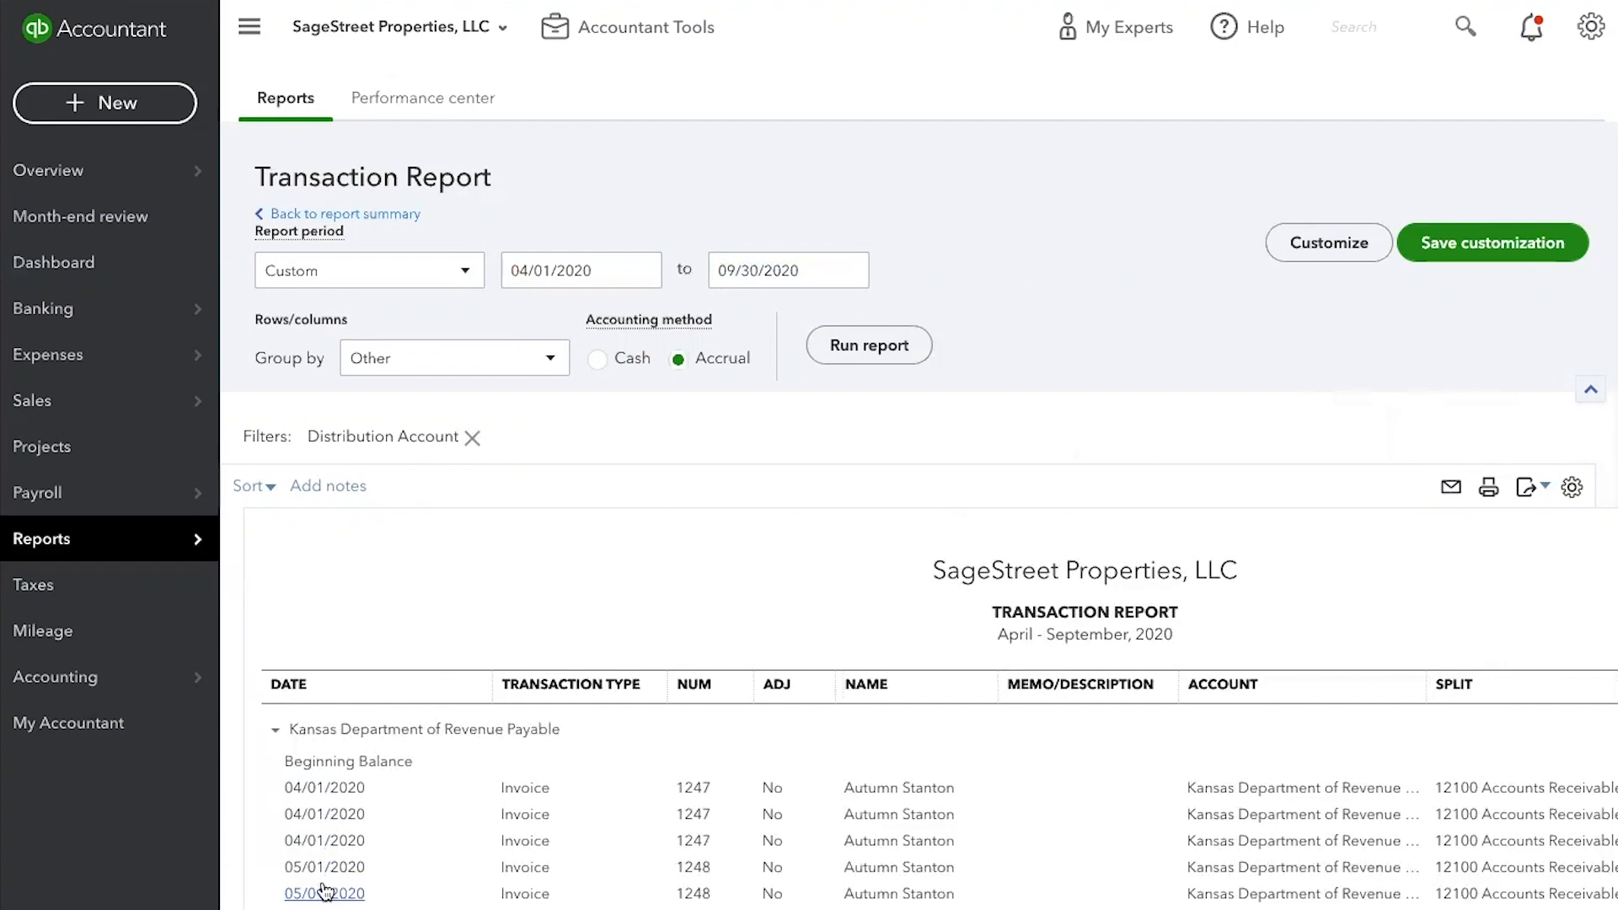
{"action": "scroll", "coordinate": [917, 717], "scroll_direction": "right", "scroll_amount": 5}
{"action": "scroll", "coordinate": [918, 674], "scroll_direction": "left", "scroll_amount": 5}
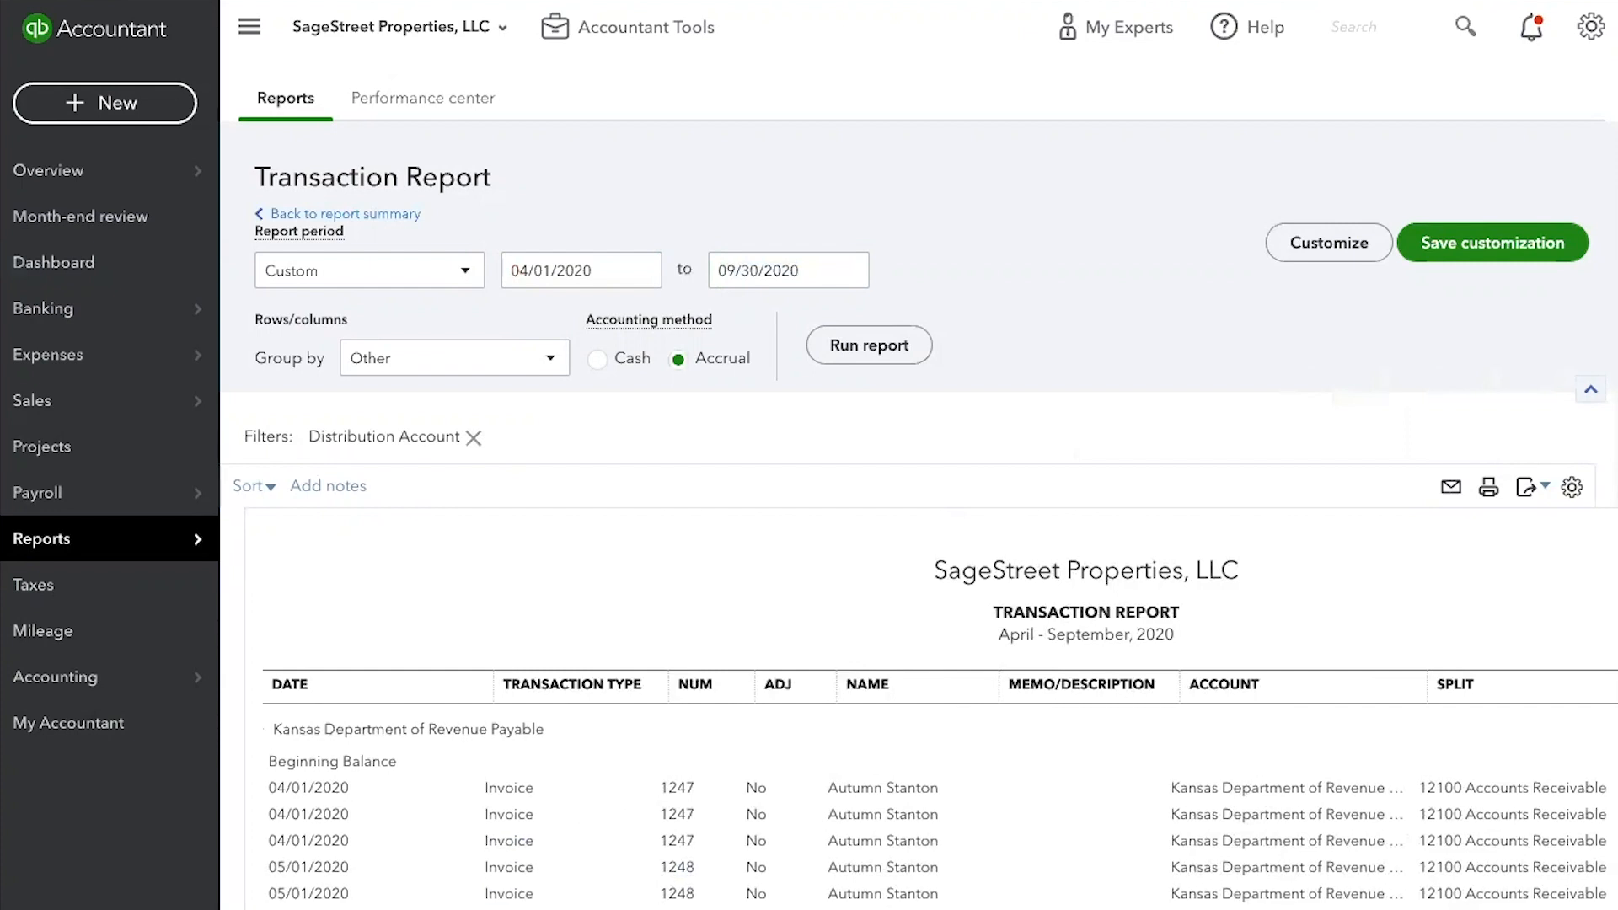
{"action": "scroll", "coordinate": [1389, 843], "scroll_direction": "right", "scroll_amount": 5}
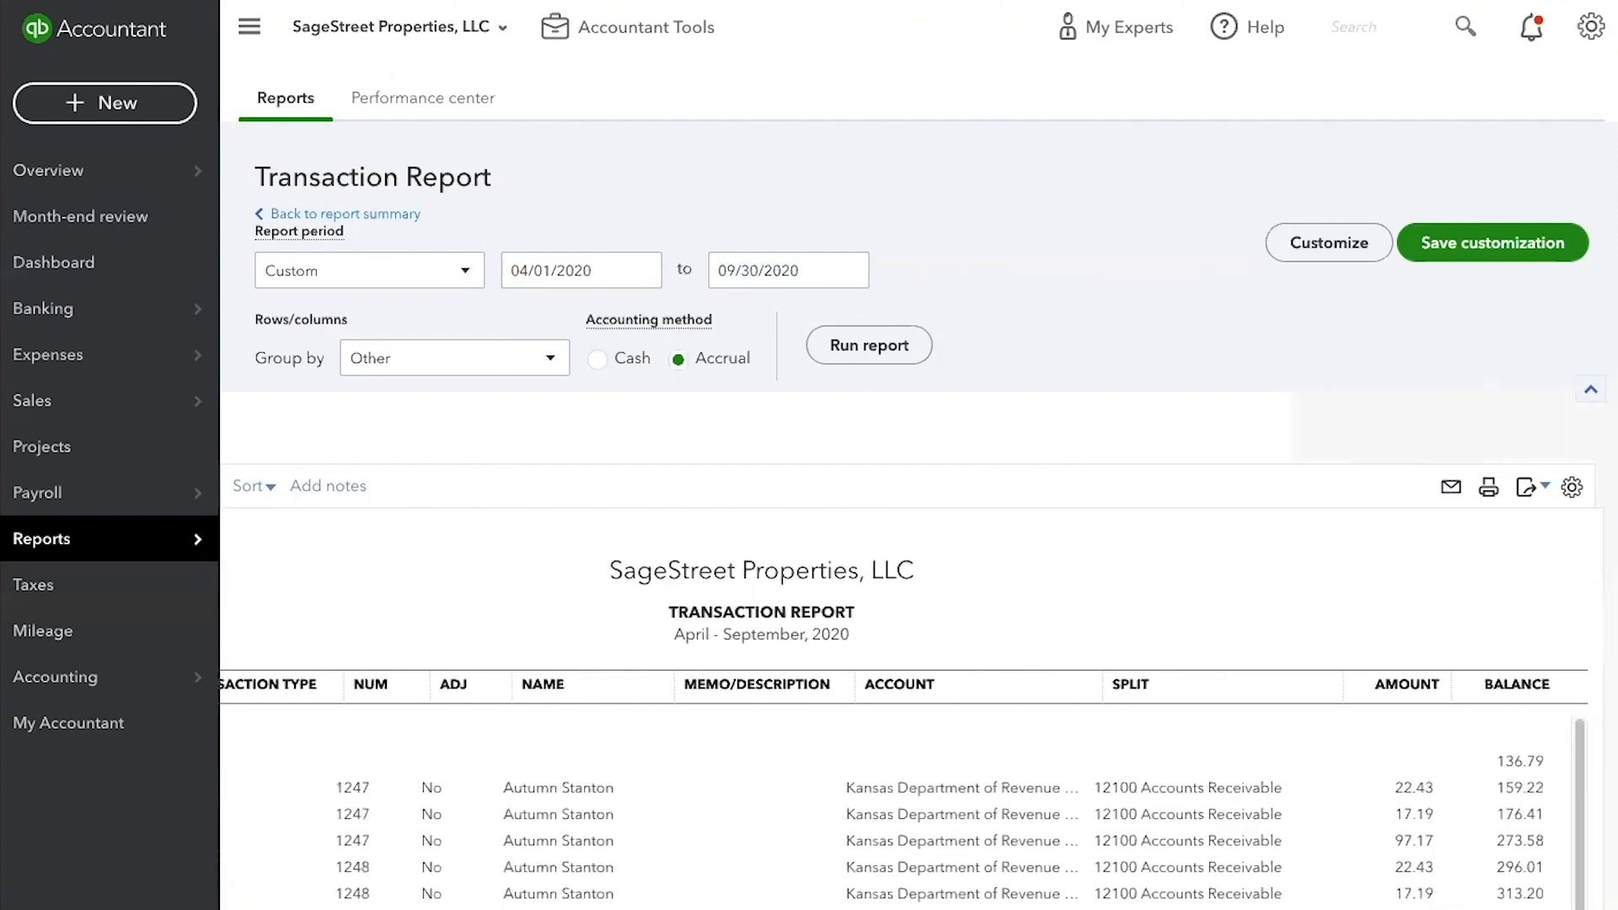